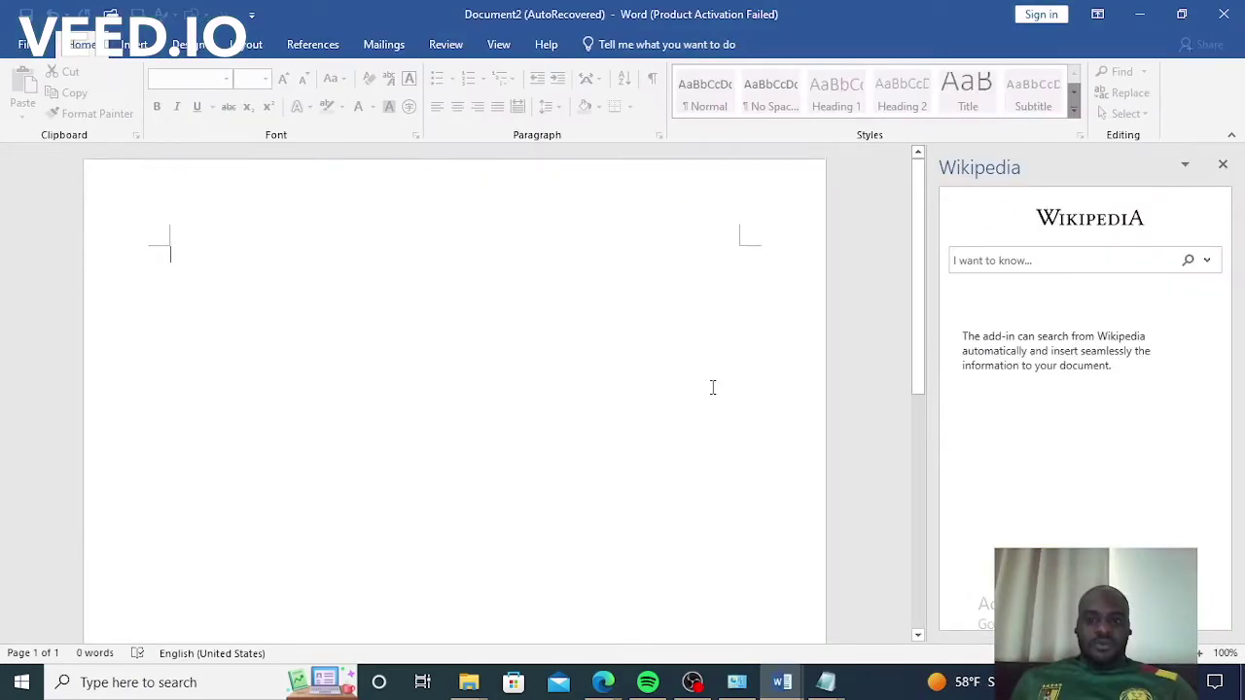
Try several times to edit the blank Word document, which stays locked
key(Return)
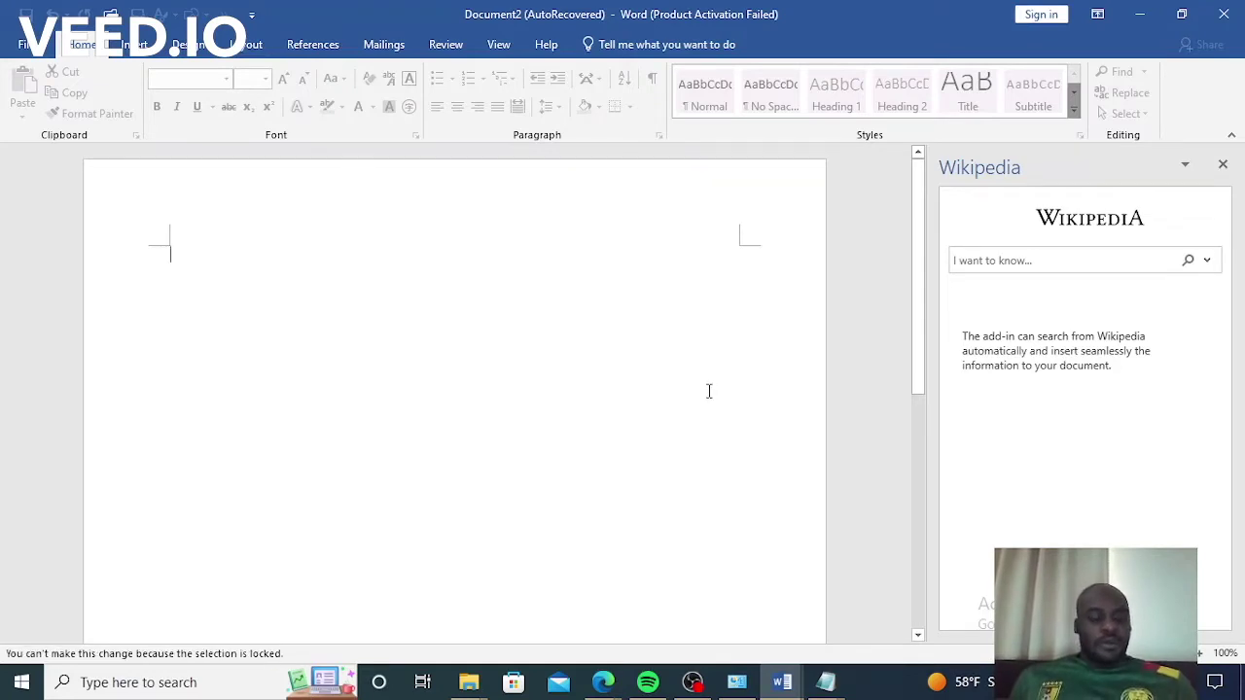
key(Return)
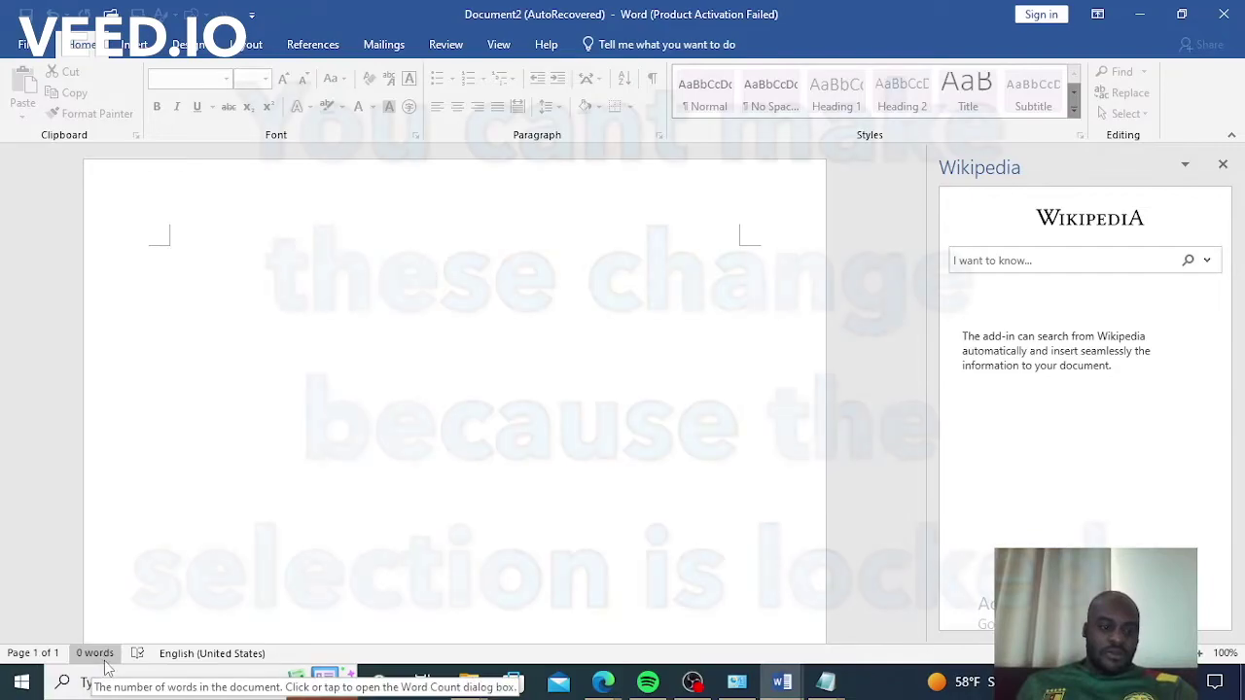
key(Return)
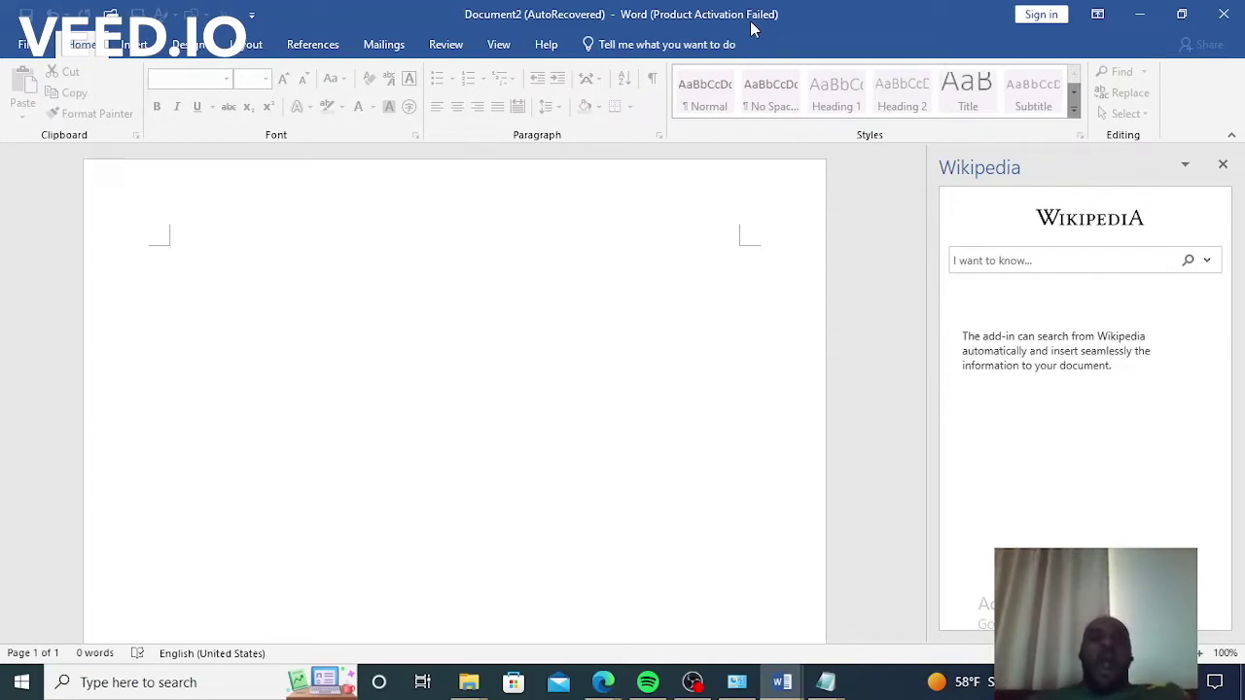
Launch Excel from search, dismiss the Activation Wizard, and open the recent Formulas workbook
click(207, 684)
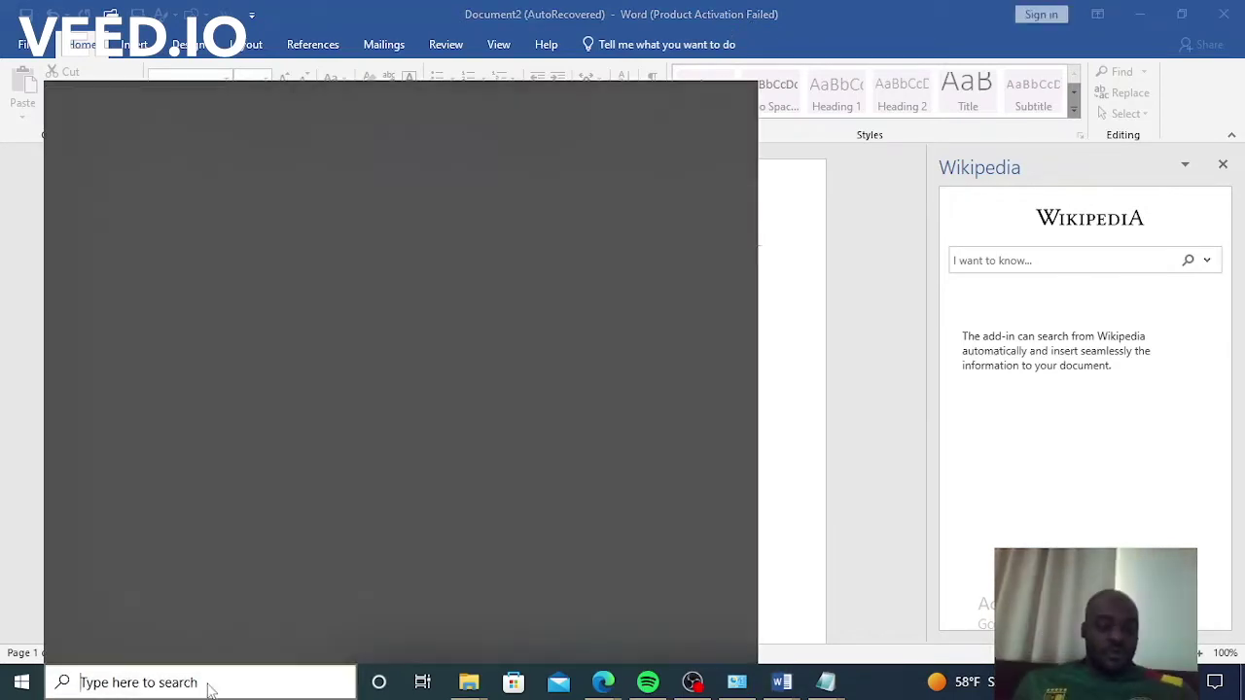
text(word)
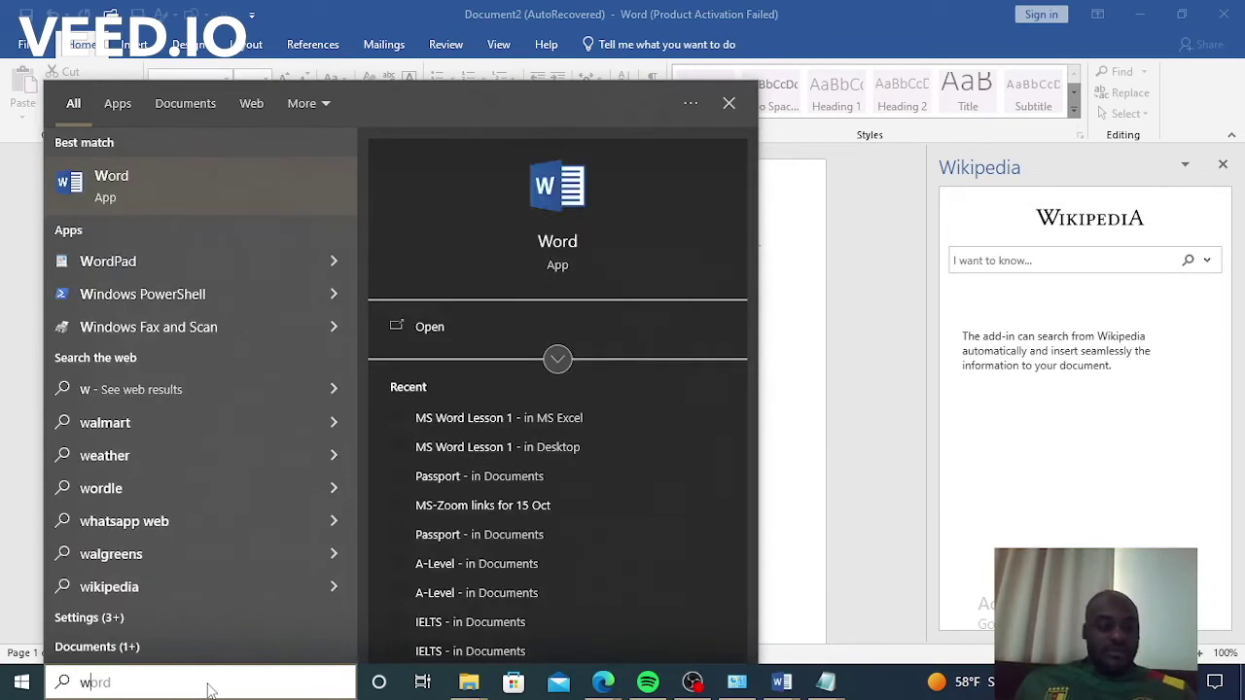
key(BackSpace)
key(BackSpace)
key(BackSpace)
key(BackSpace)
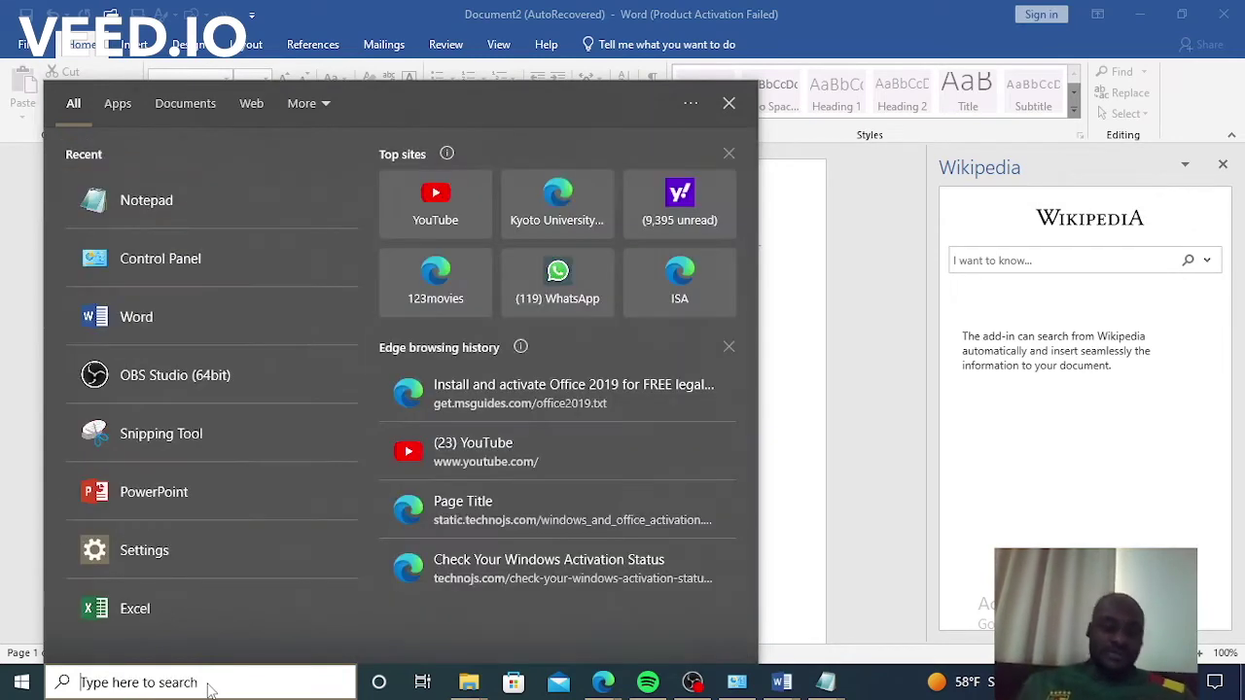
click(172, 617)
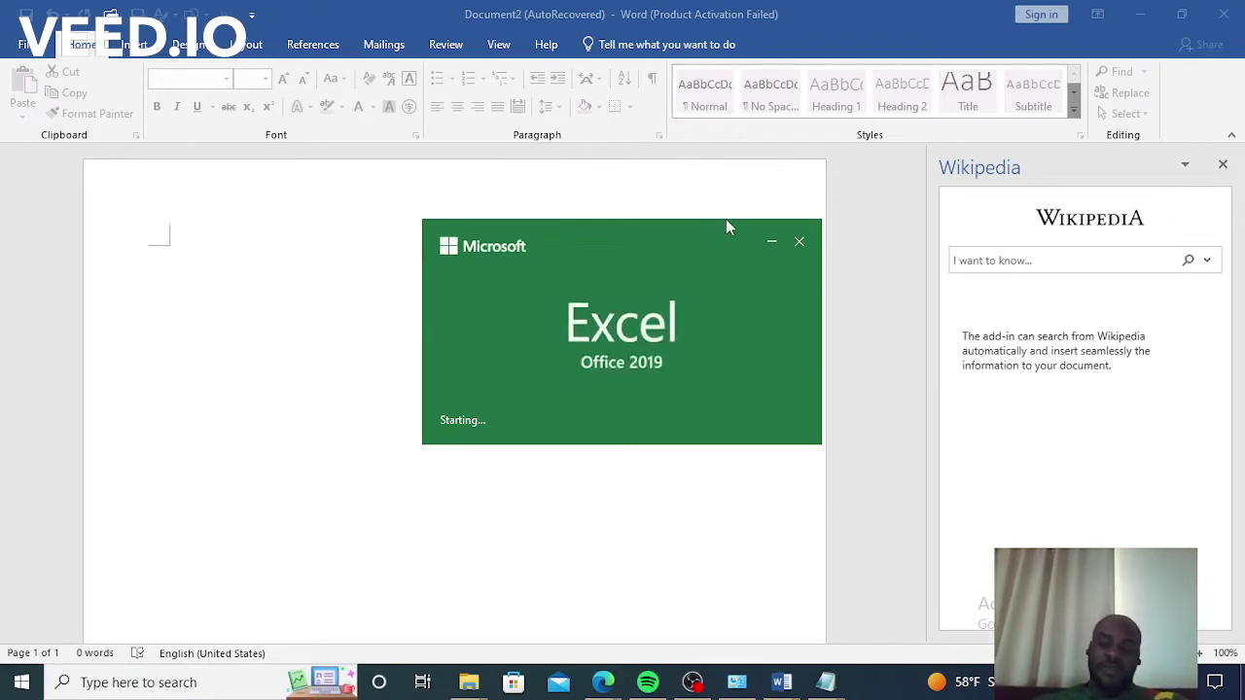
key(ctrl+o)
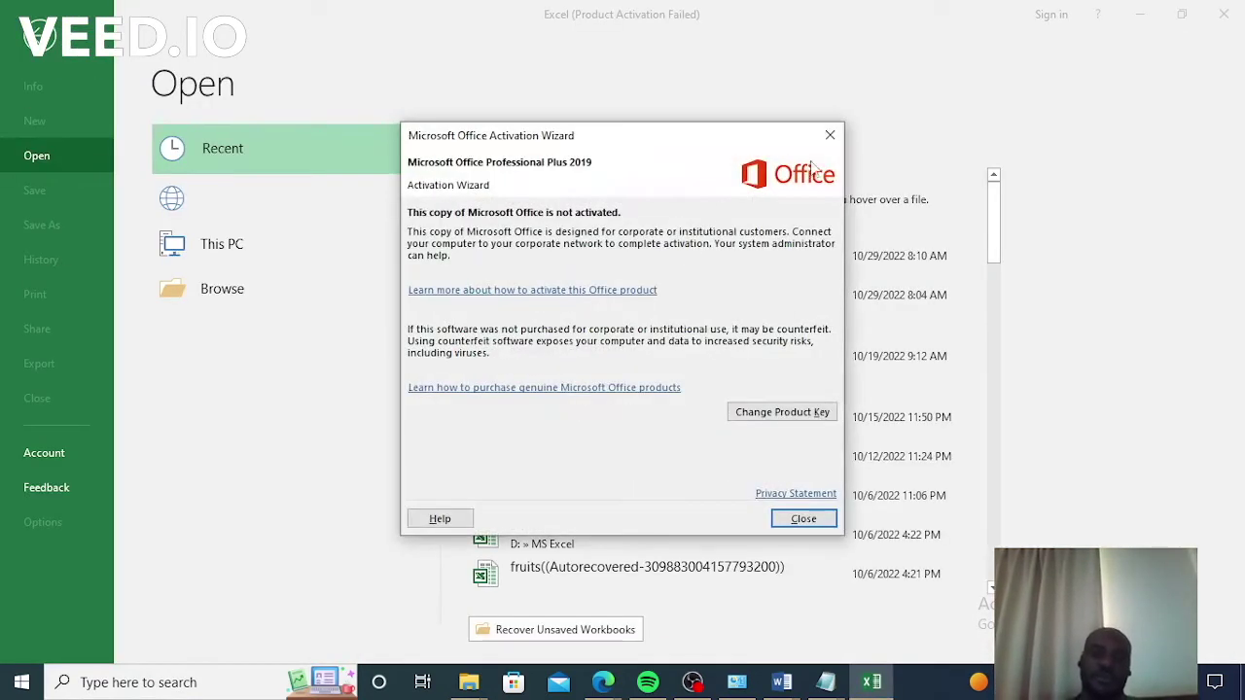
click(830, 136)
click(535, 259)
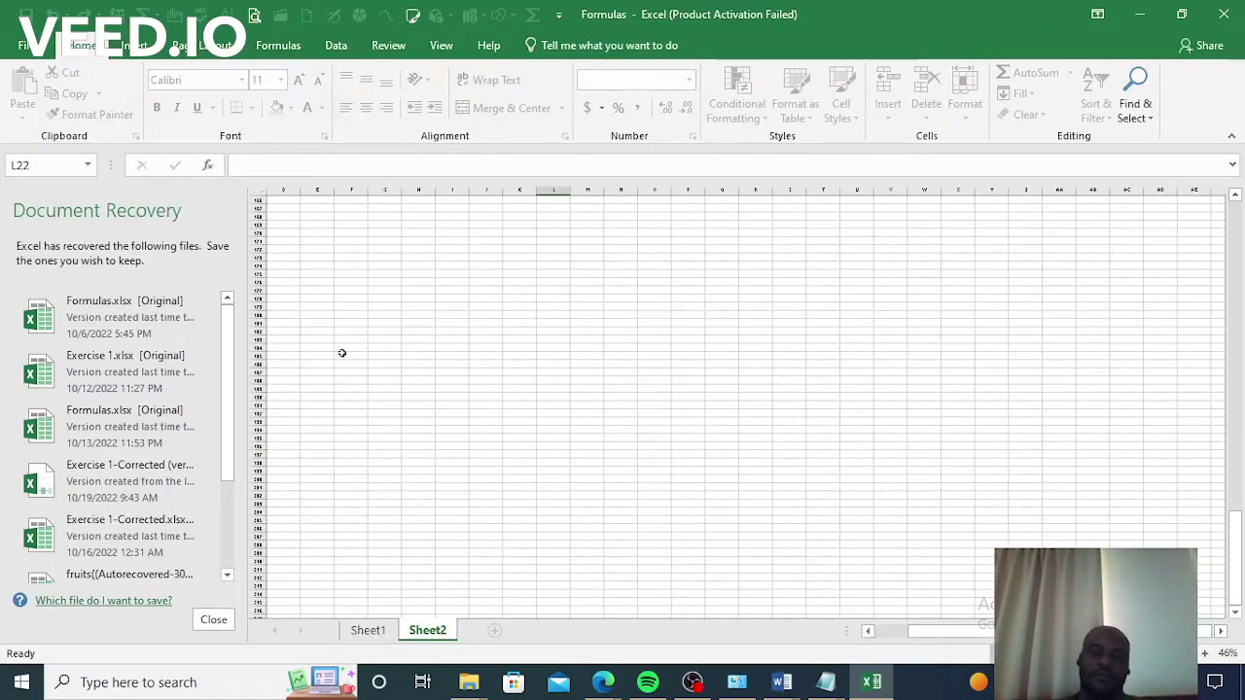
drag(1233, 498, 1241, 216)
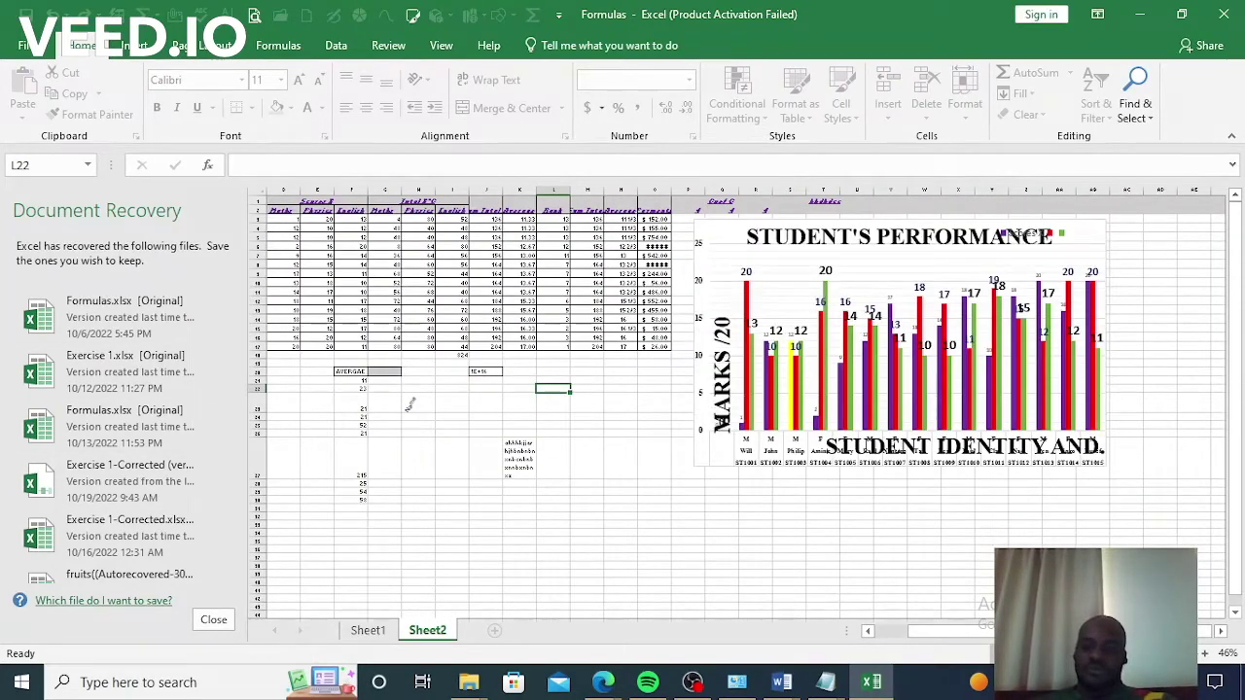
scroll(583, 409, up, 2)
click(559, 279)
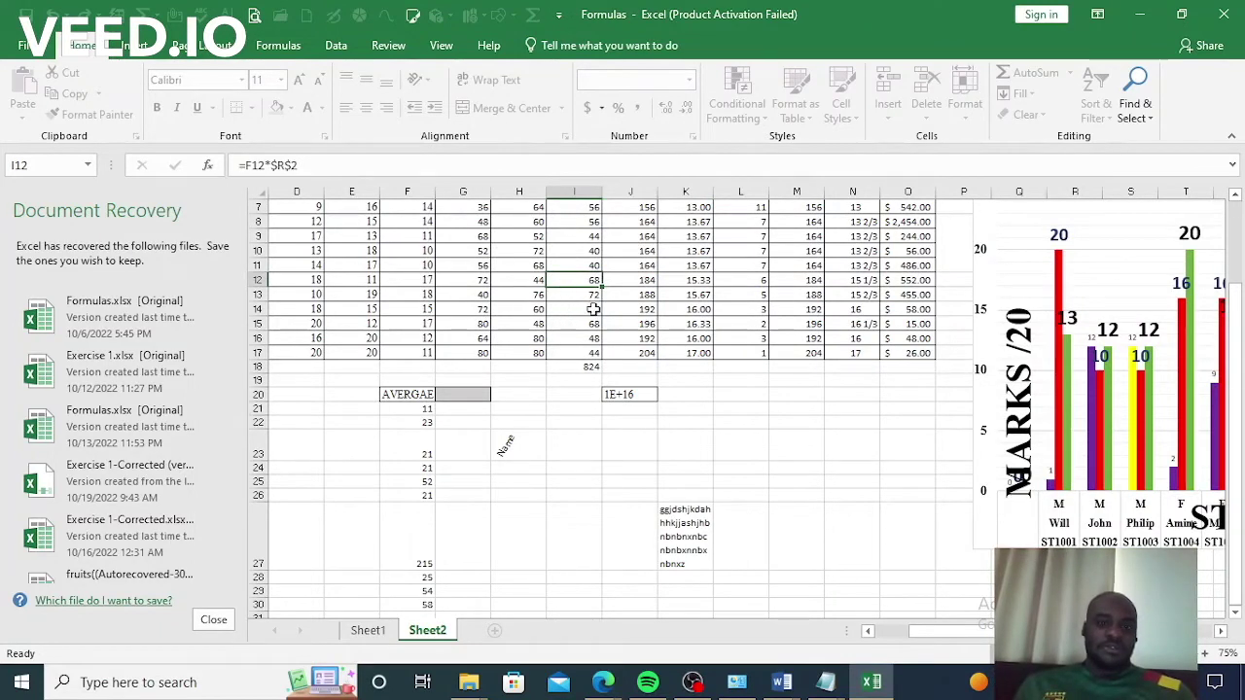
click(620, 305)
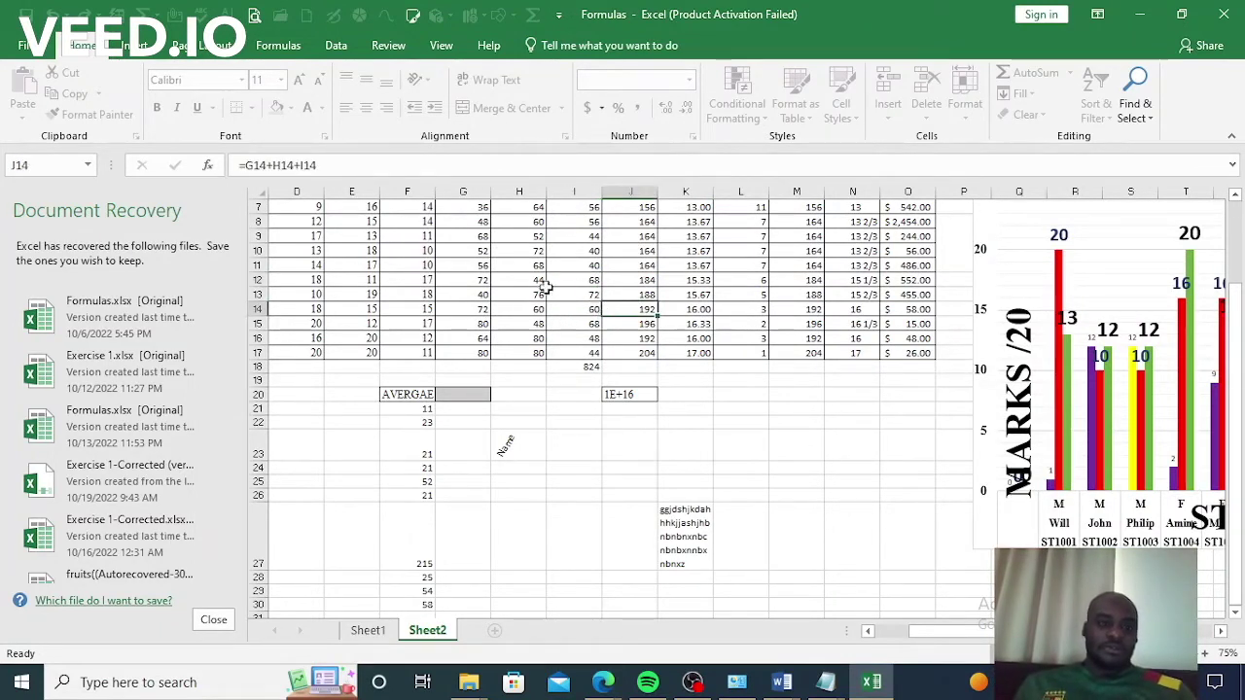
click(511, 280)
click(358, 264)
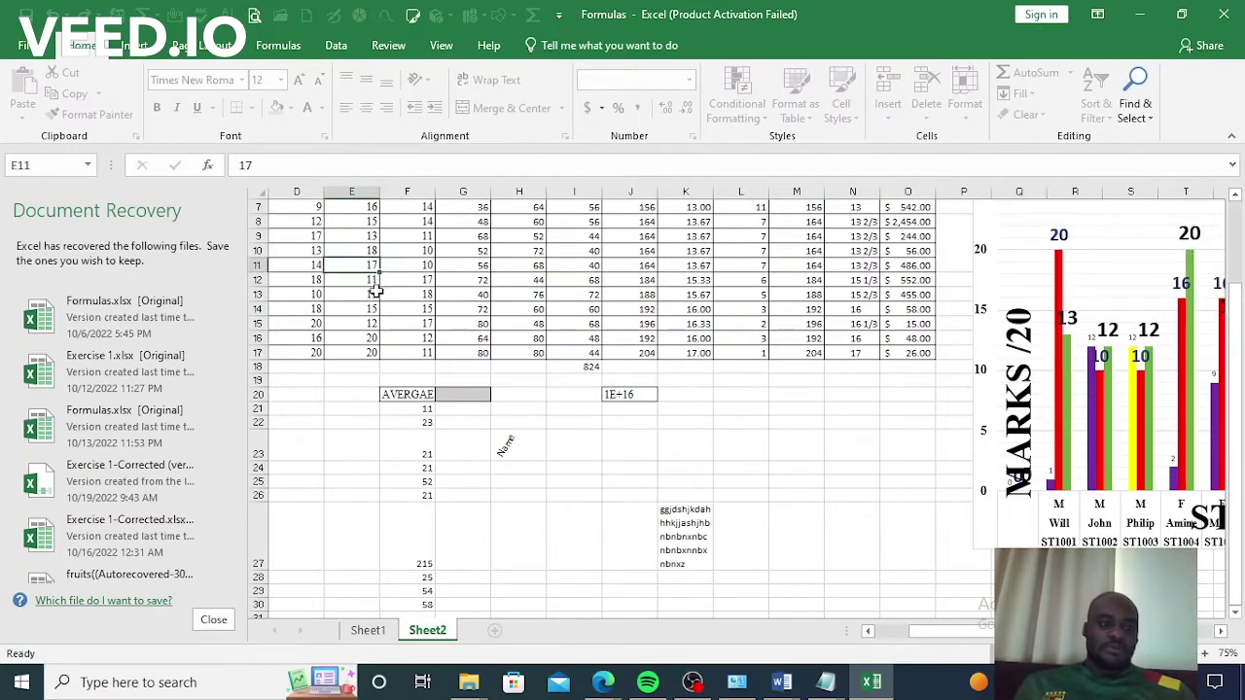
click(450, 292)
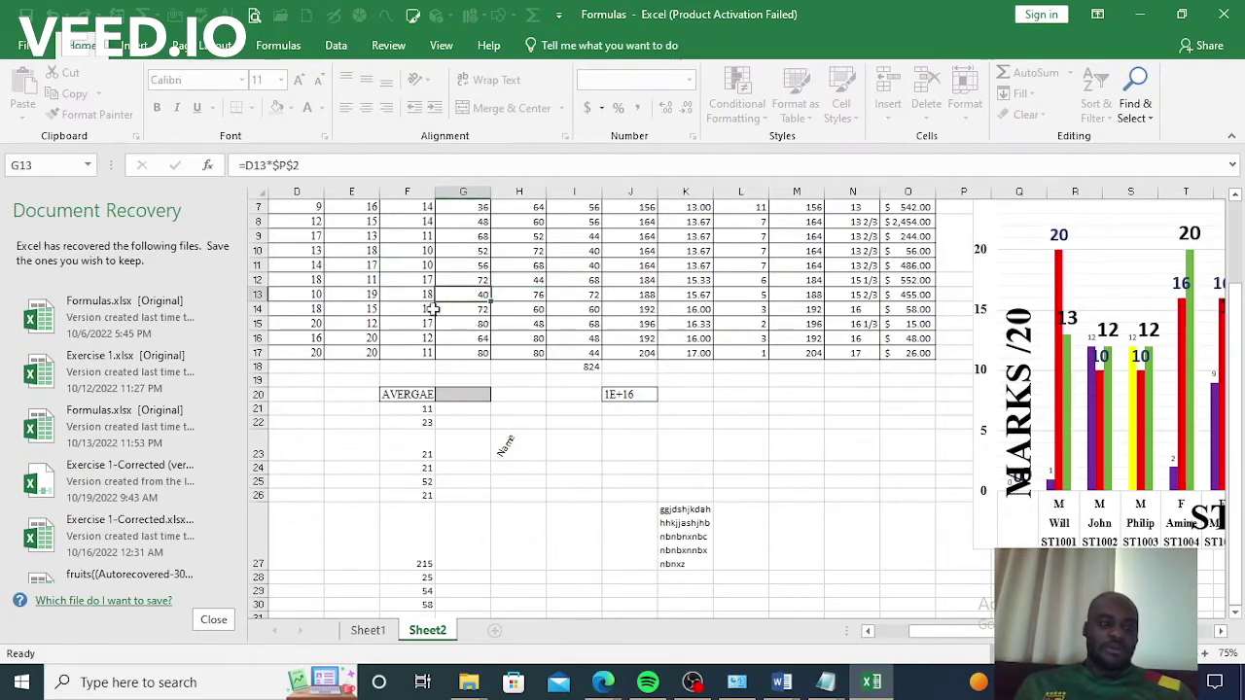
click(369, 323)
click(425, 309)
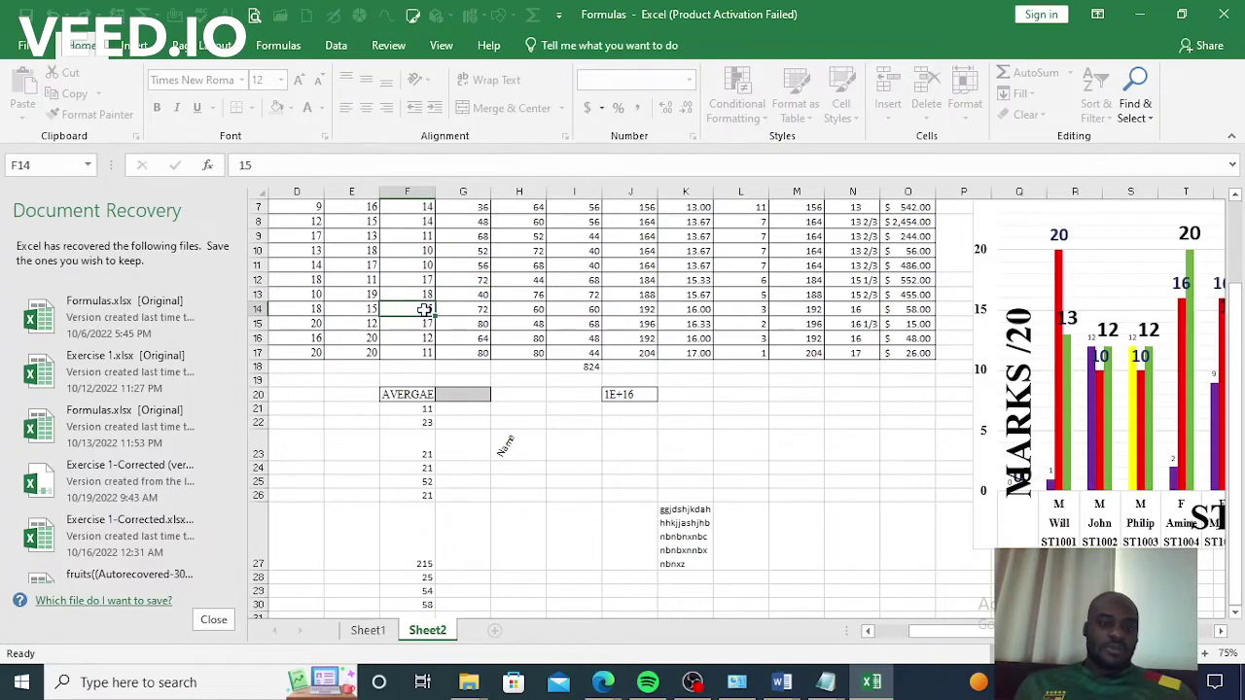
click(793, 472)
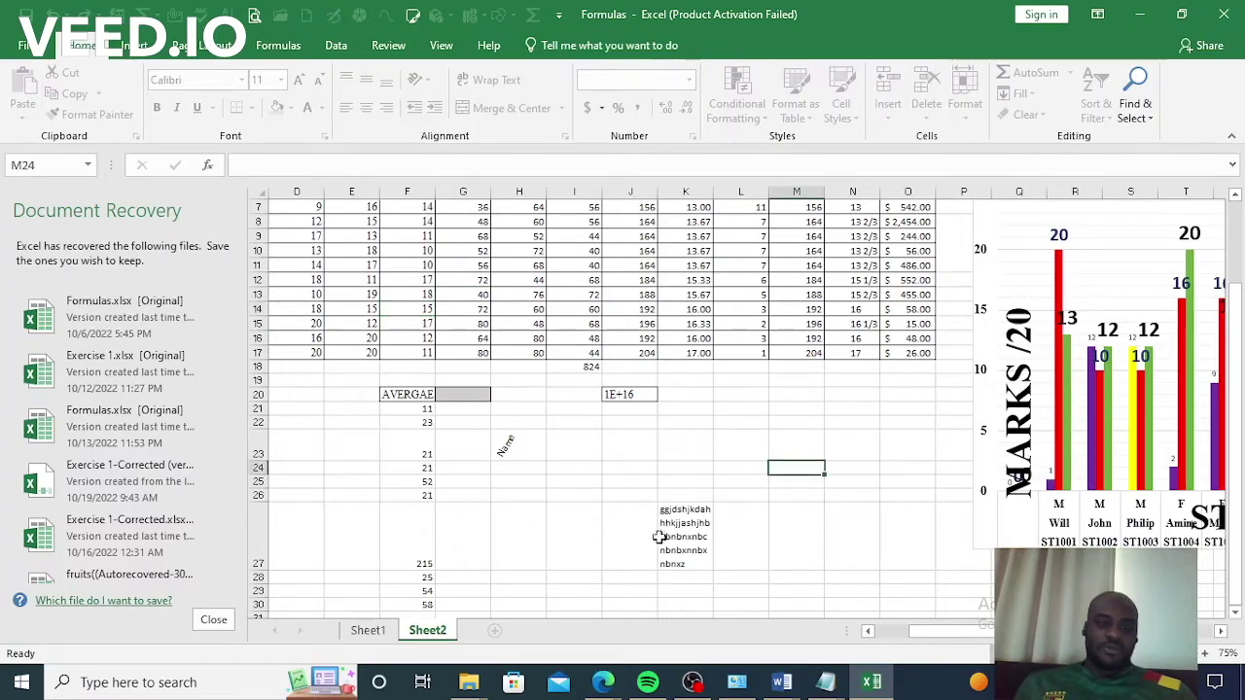
click(606, 509)
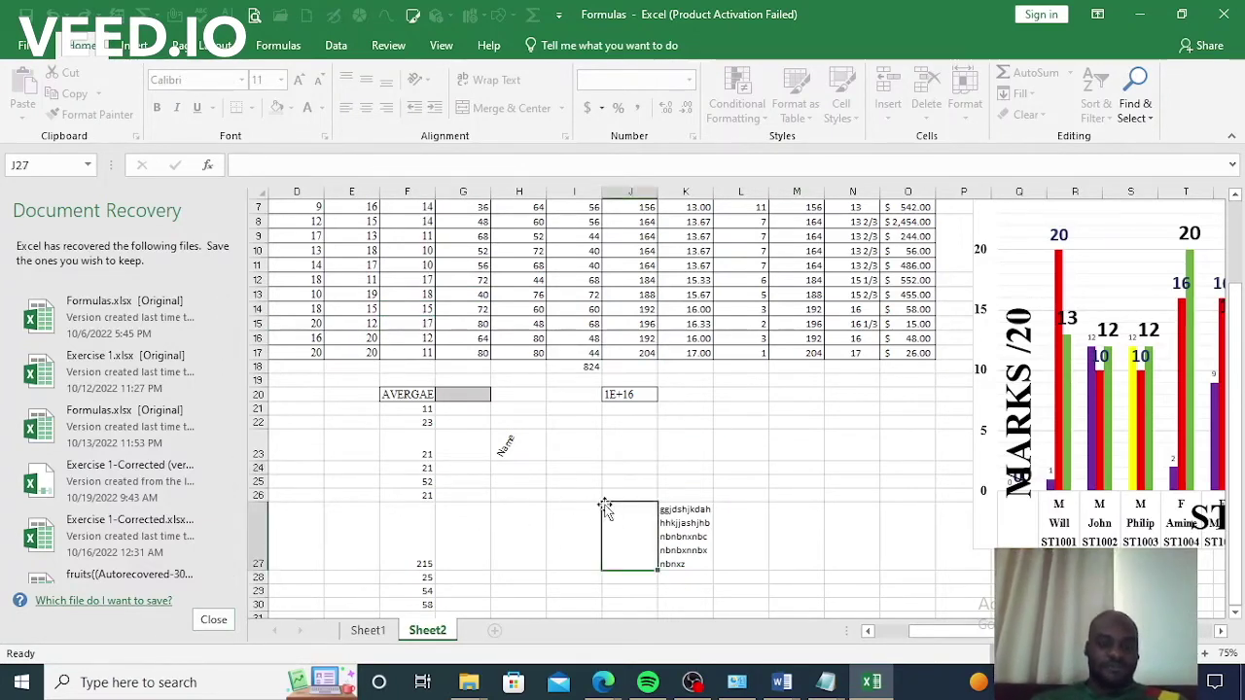
scroll(538, 402, up, 2)
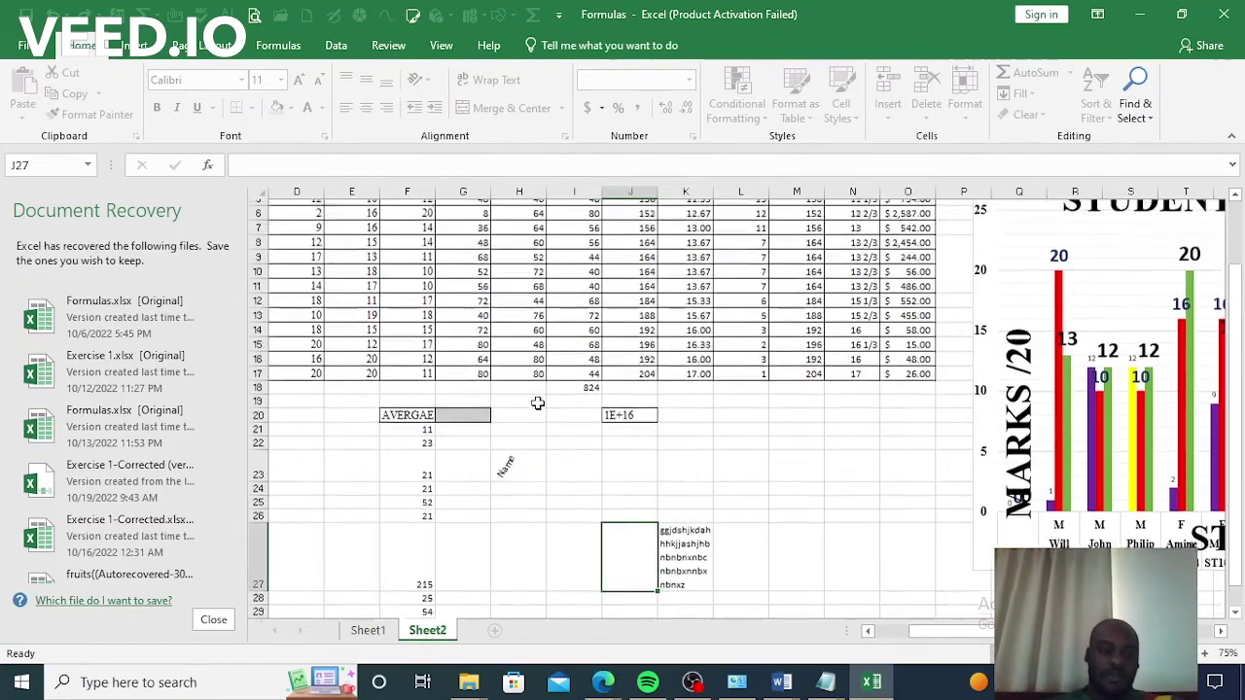
scroll(538, 403, down, 11)
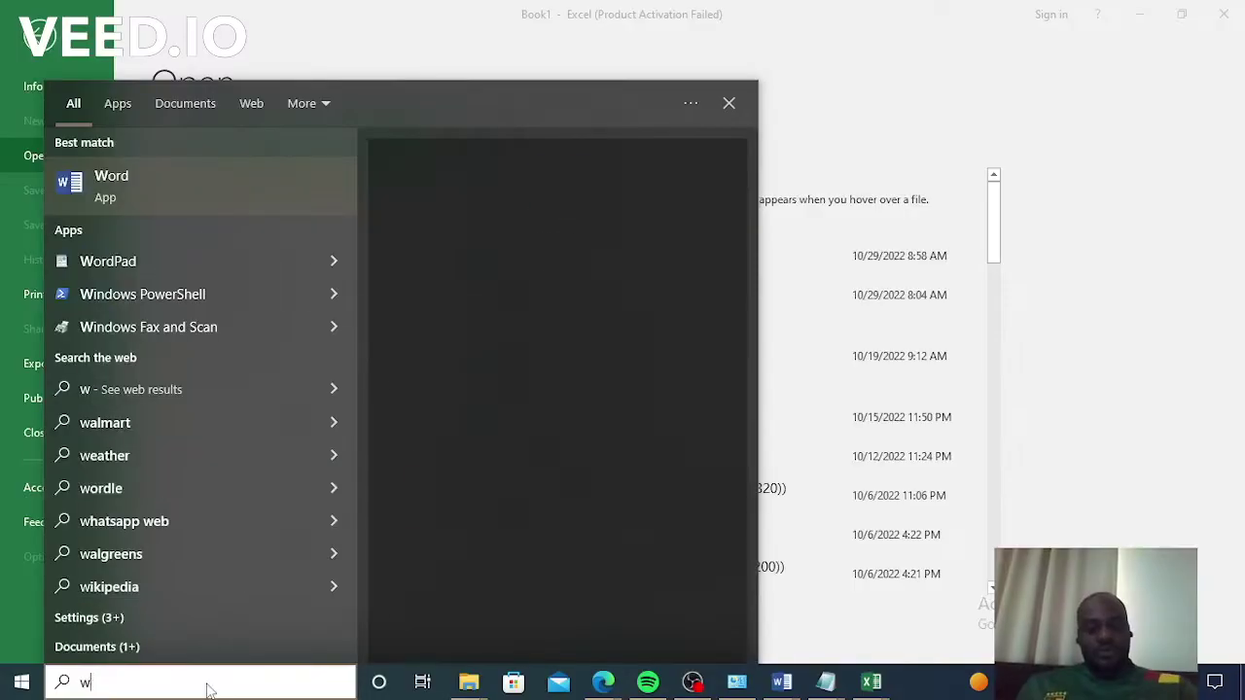
Switch back to Word's Info page and close the Manage Document options
text(o)
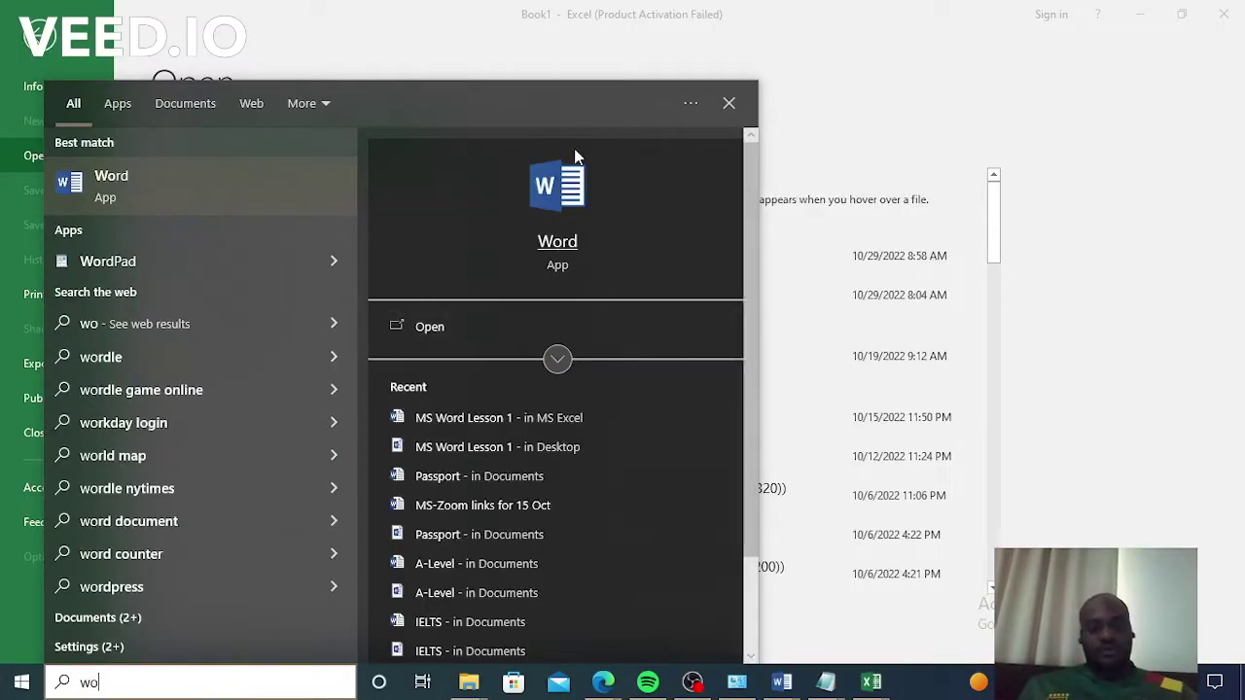
key(Escape)
key(alt+Tab)
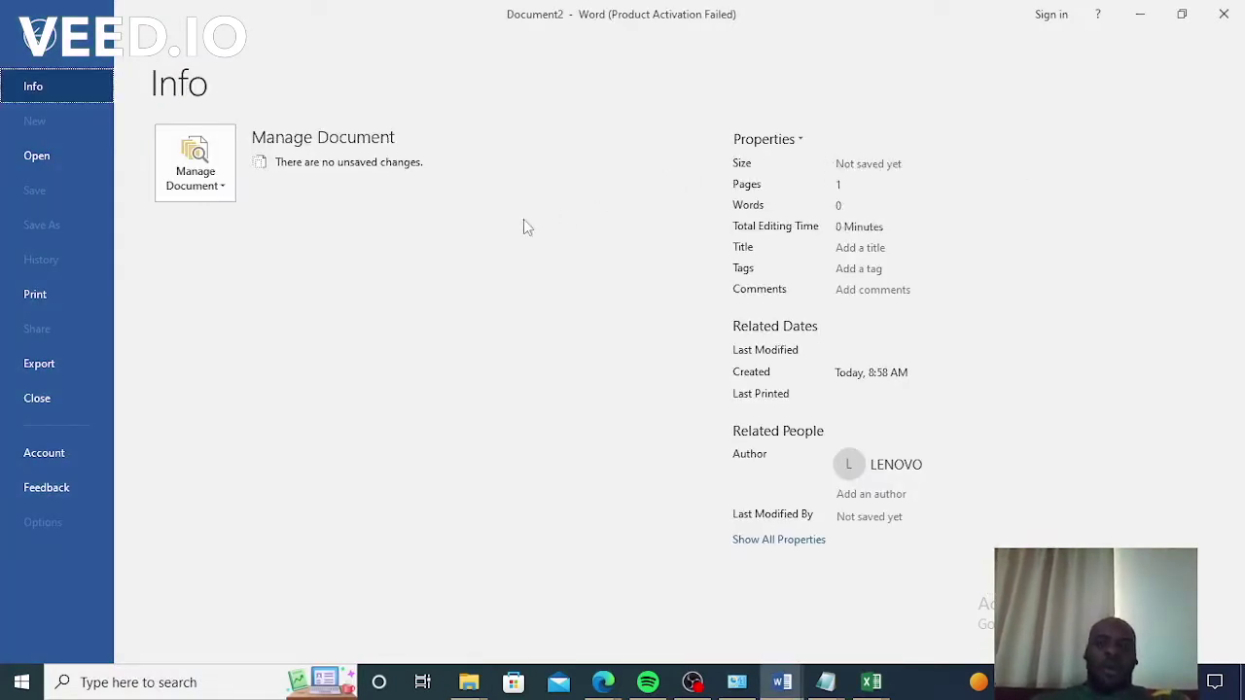
click(216, 183)
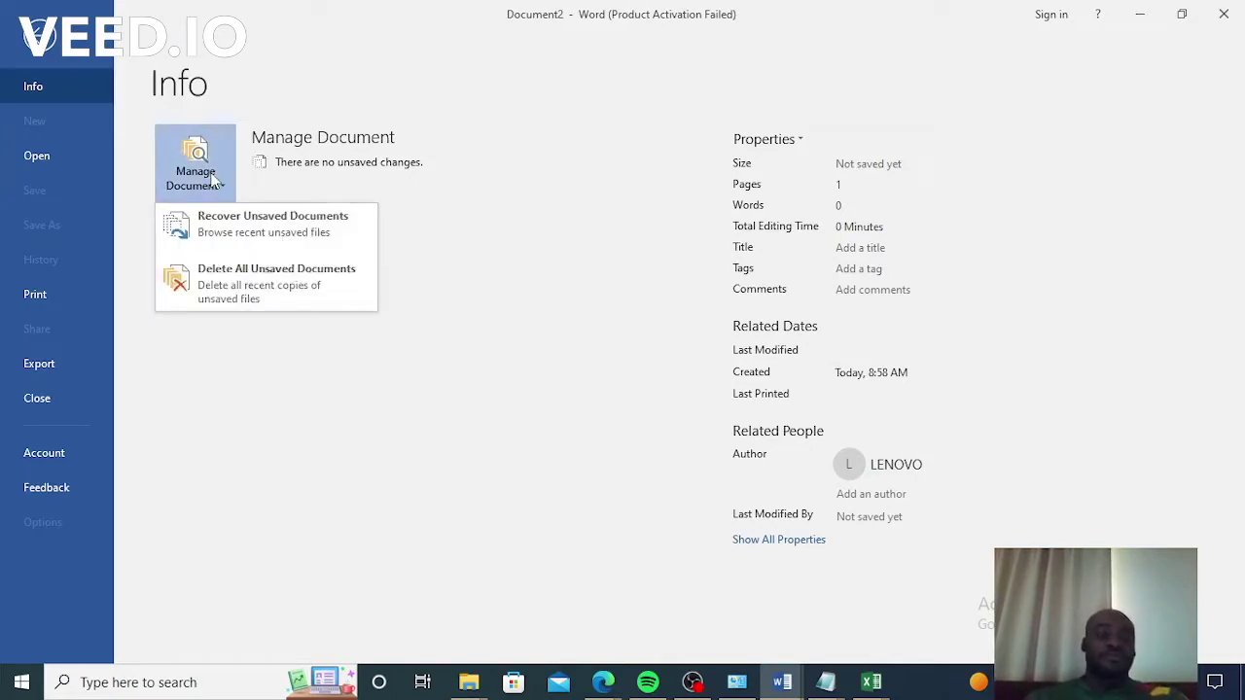
key(Escape)
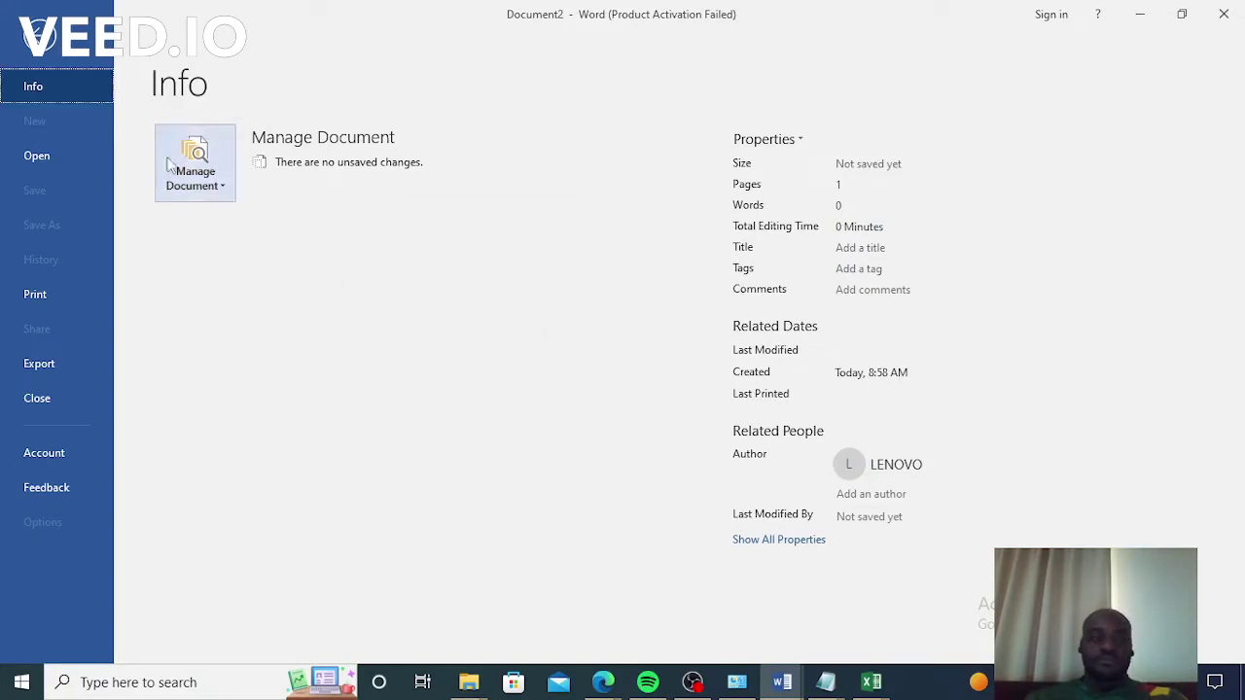
Return to blank Document2 and confirm typing is still rejected as locked
click(22, 37)
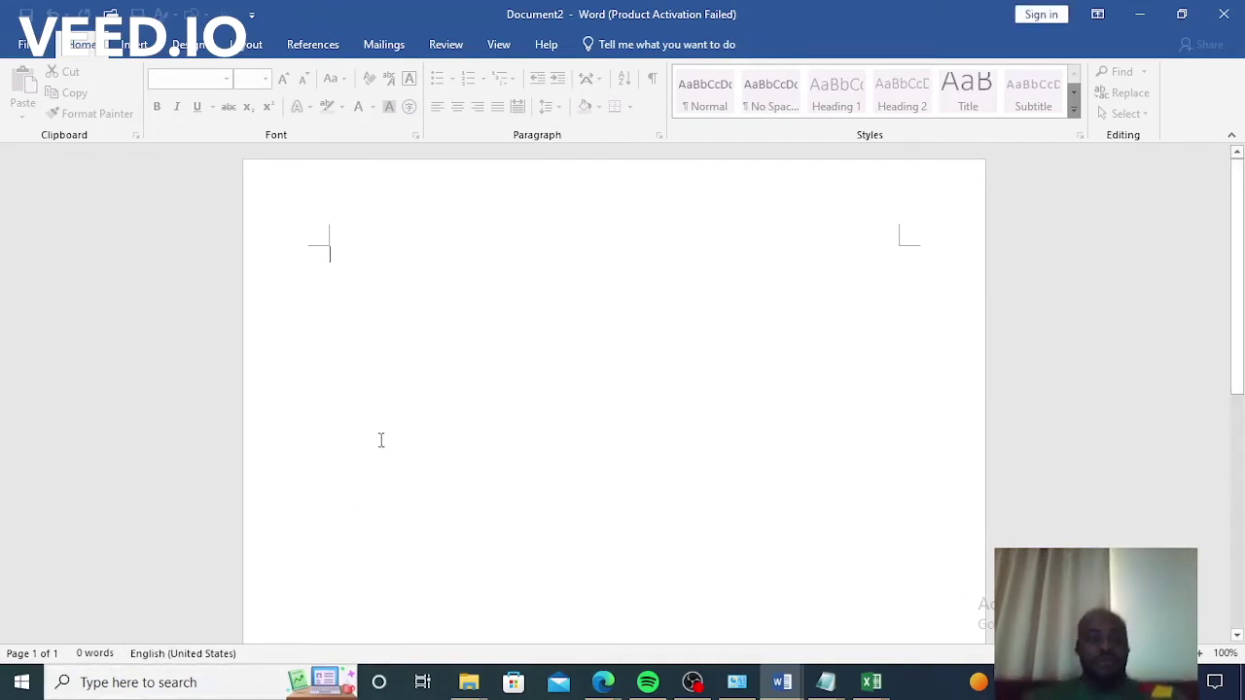
key(a)
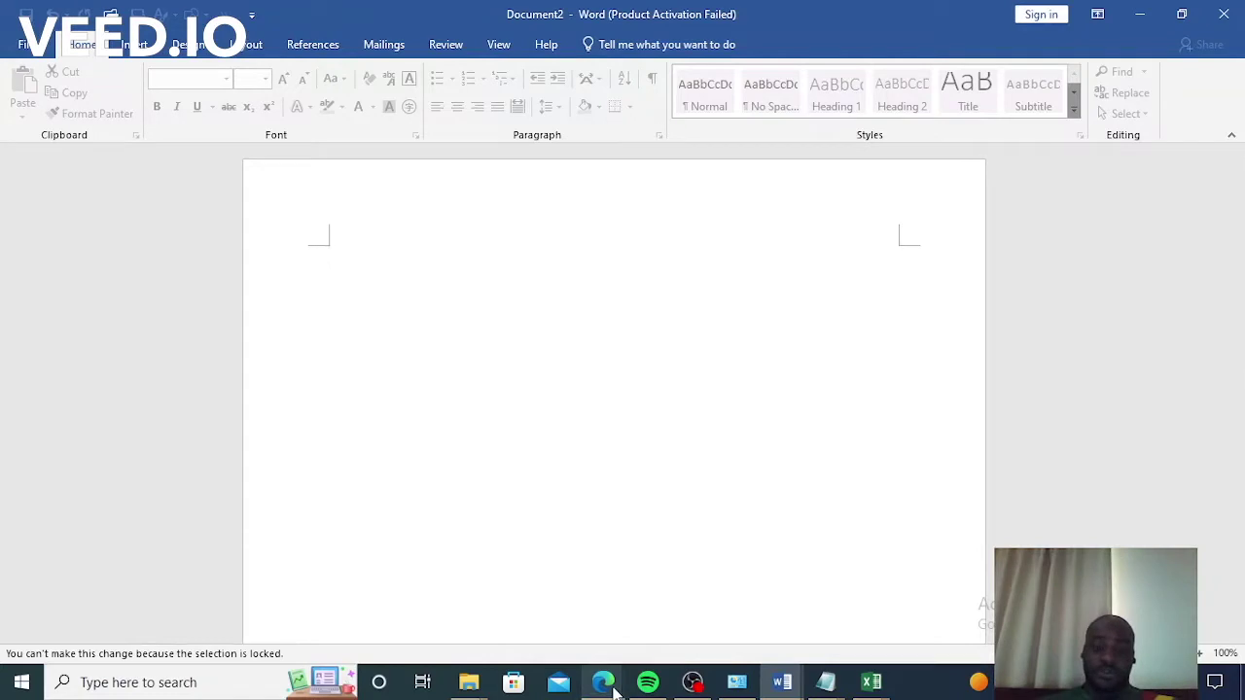
mouse_move(612, 688)
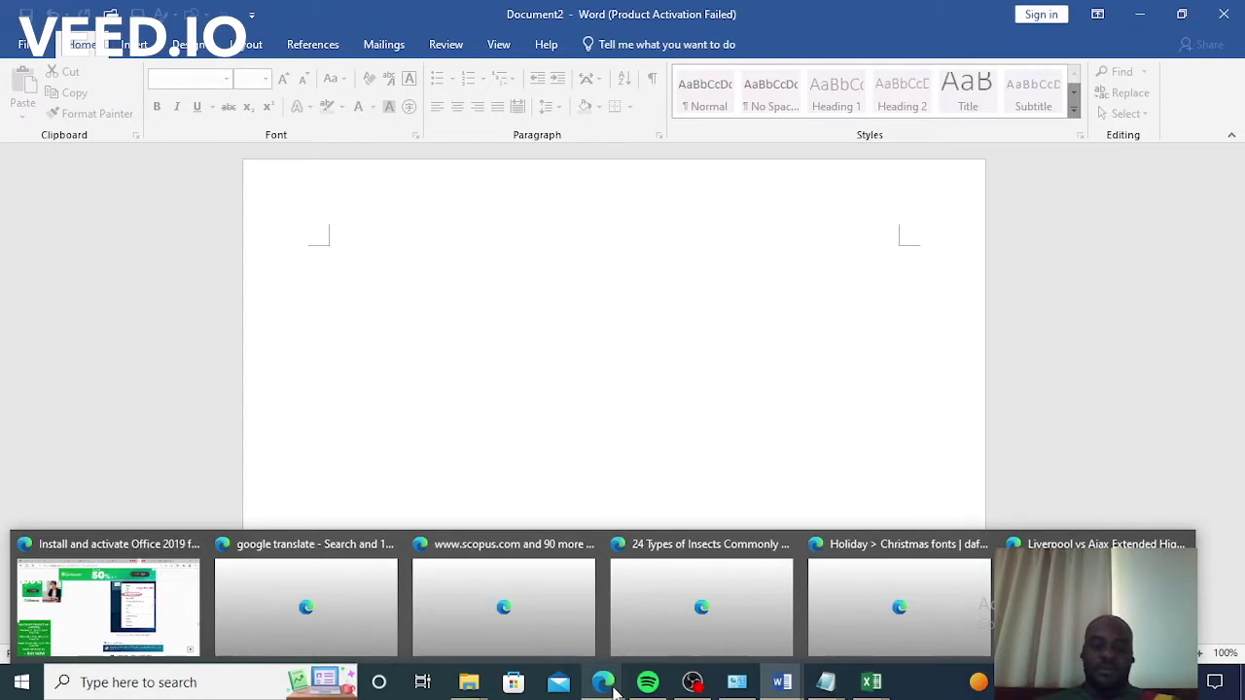
Review the msguides Office 2019 activation article in Edge and close the QuickBooks ad
click(107, 607)
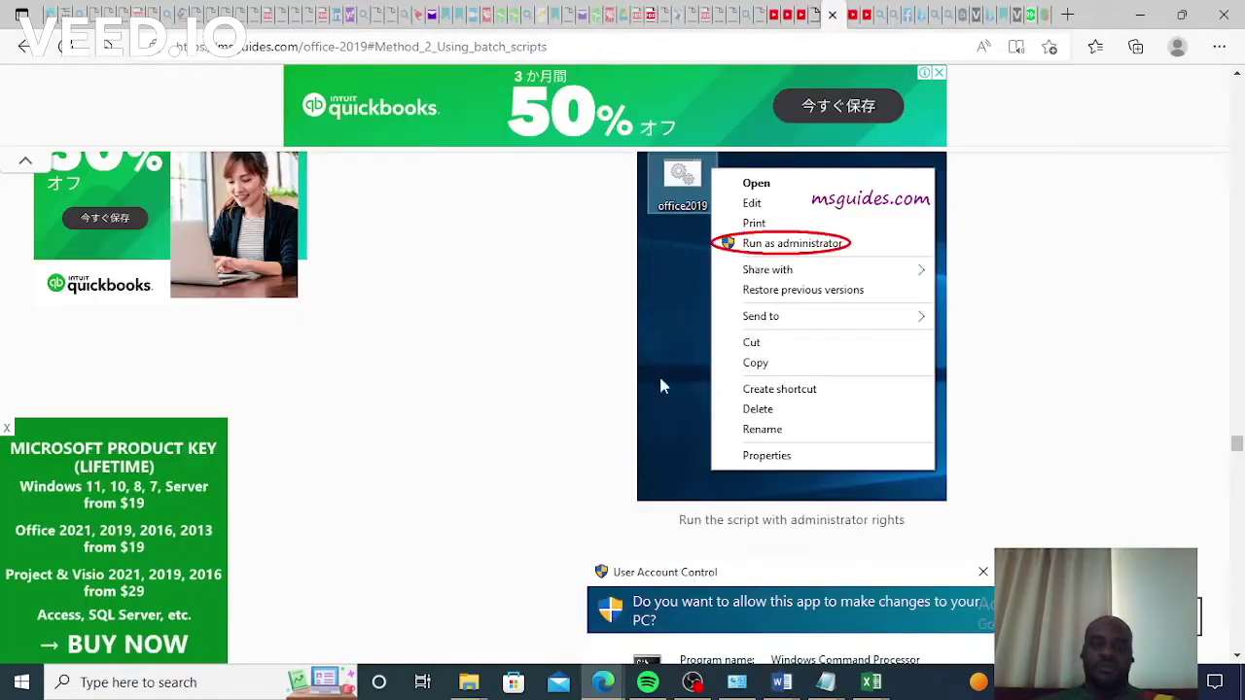
scroll(659, 387, up, 15)
scroll(628, 506, up, 5)
scroll(629, 515, down, 15)
scroll(629, 514, up, 6)
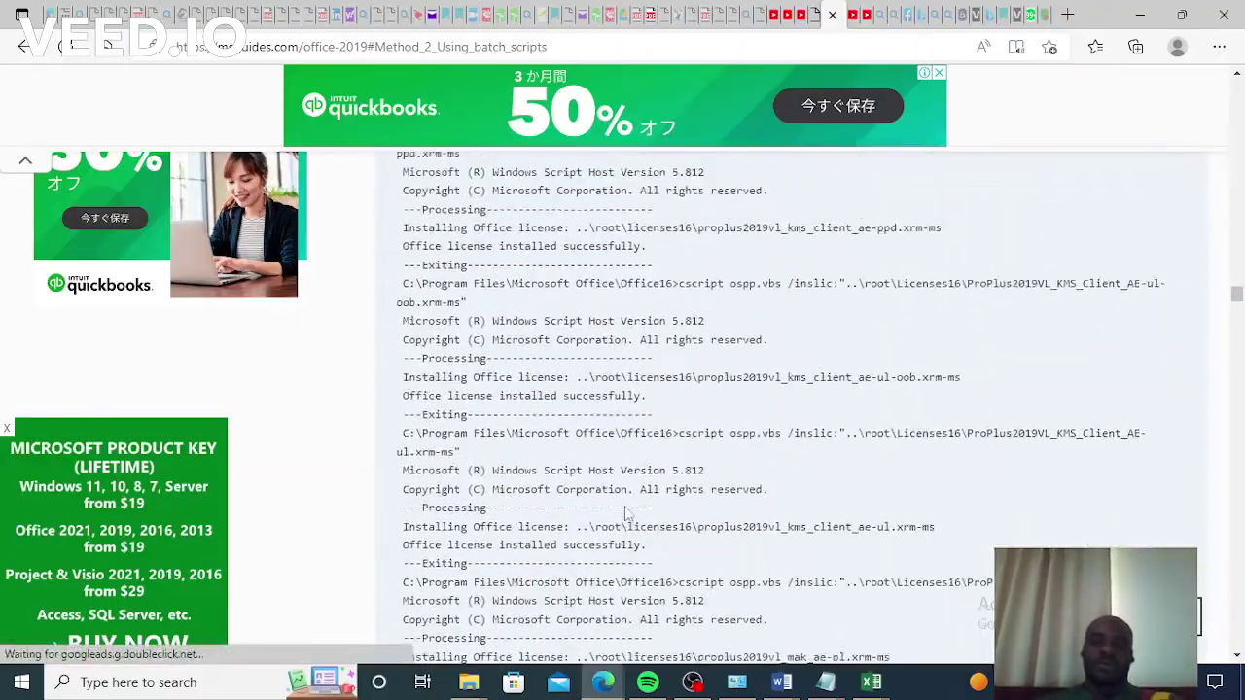
scroll(627, 516, up, 20)
scroll(627, 515, up, 20)
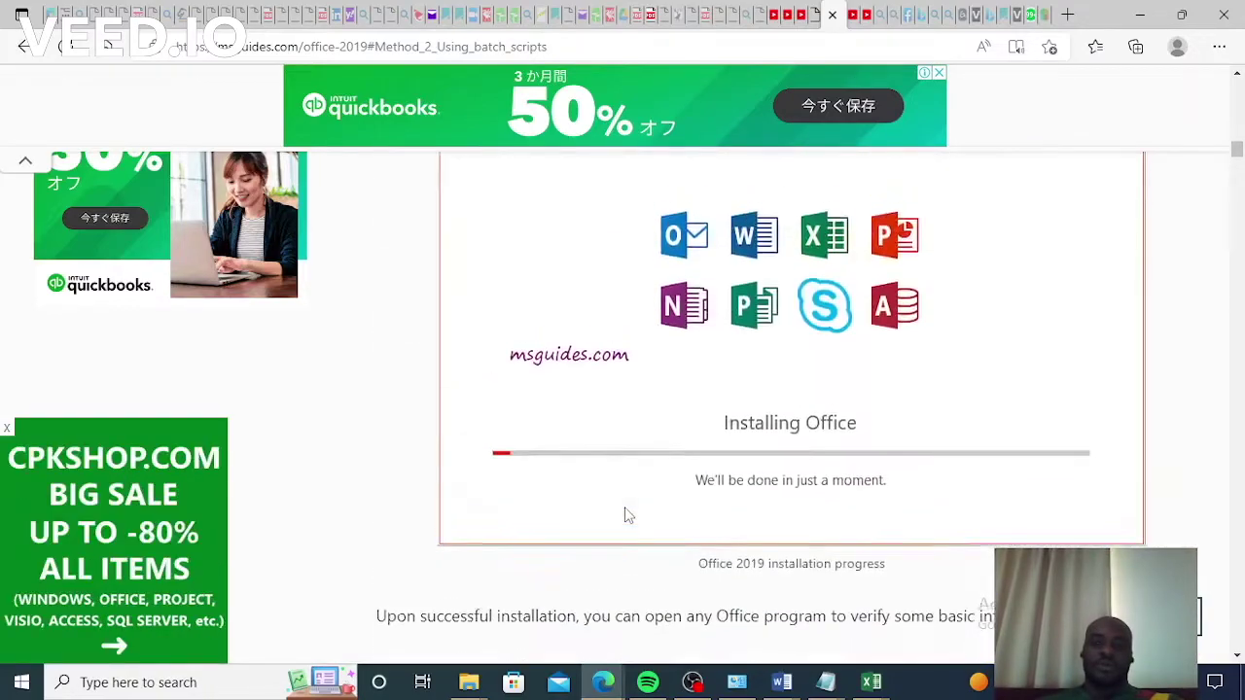
scroll(628, 515, up, 20)
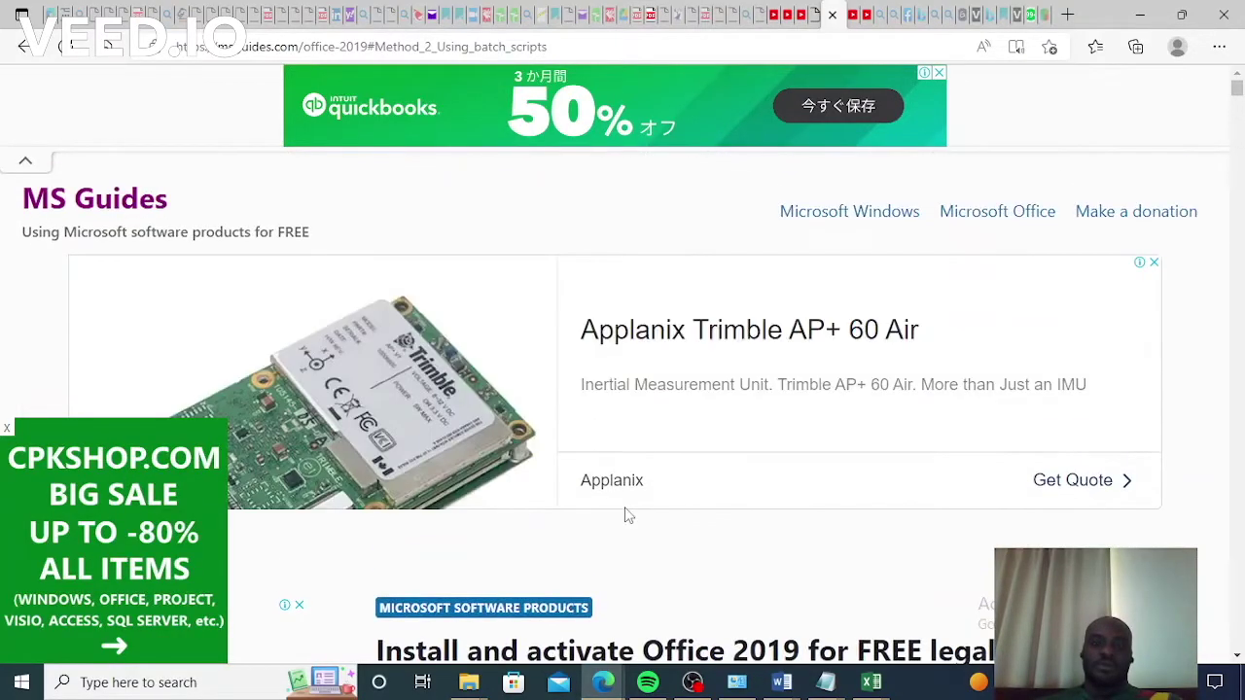
click(939, 75)
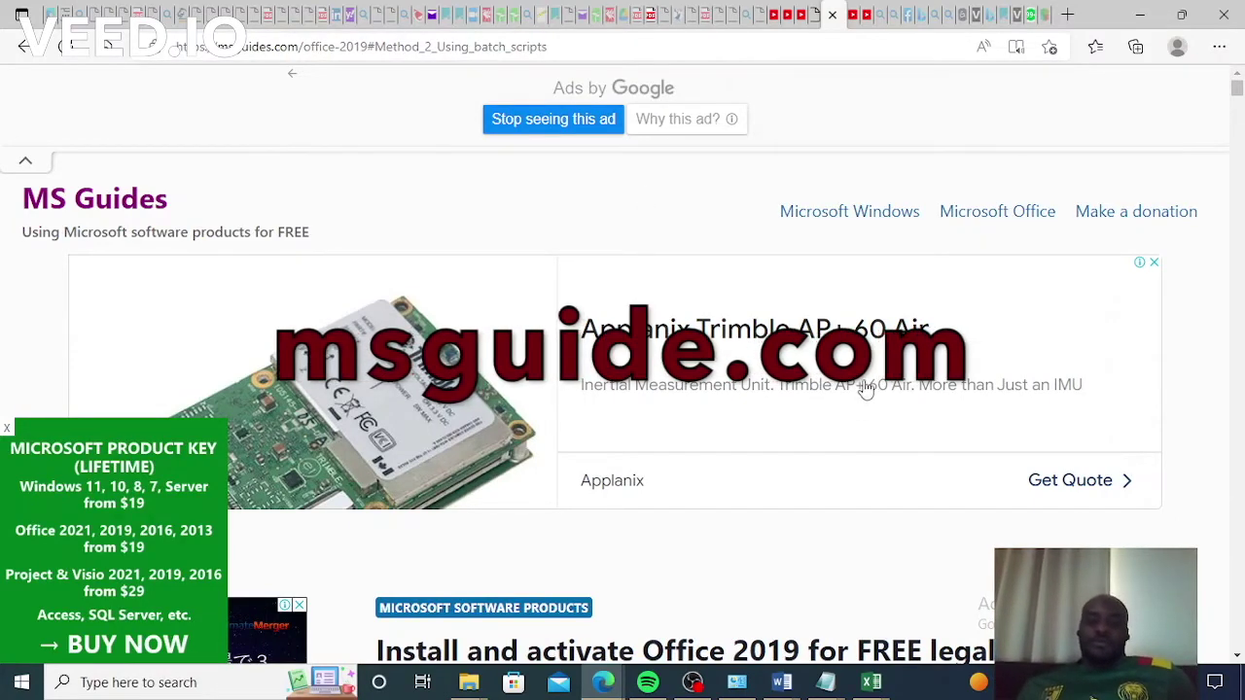
Bring the MSOffice19 batch script in Notepad to the front
scroll(893, 370, down, 5)
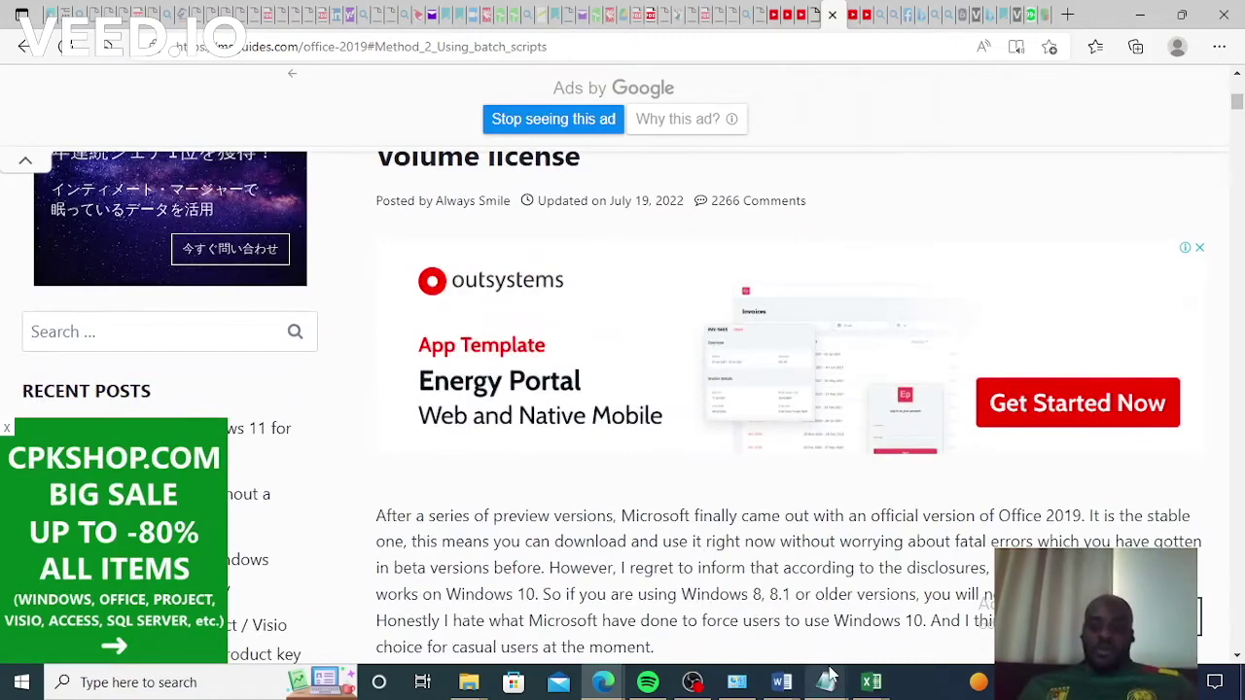
mouse_move(828, 684)
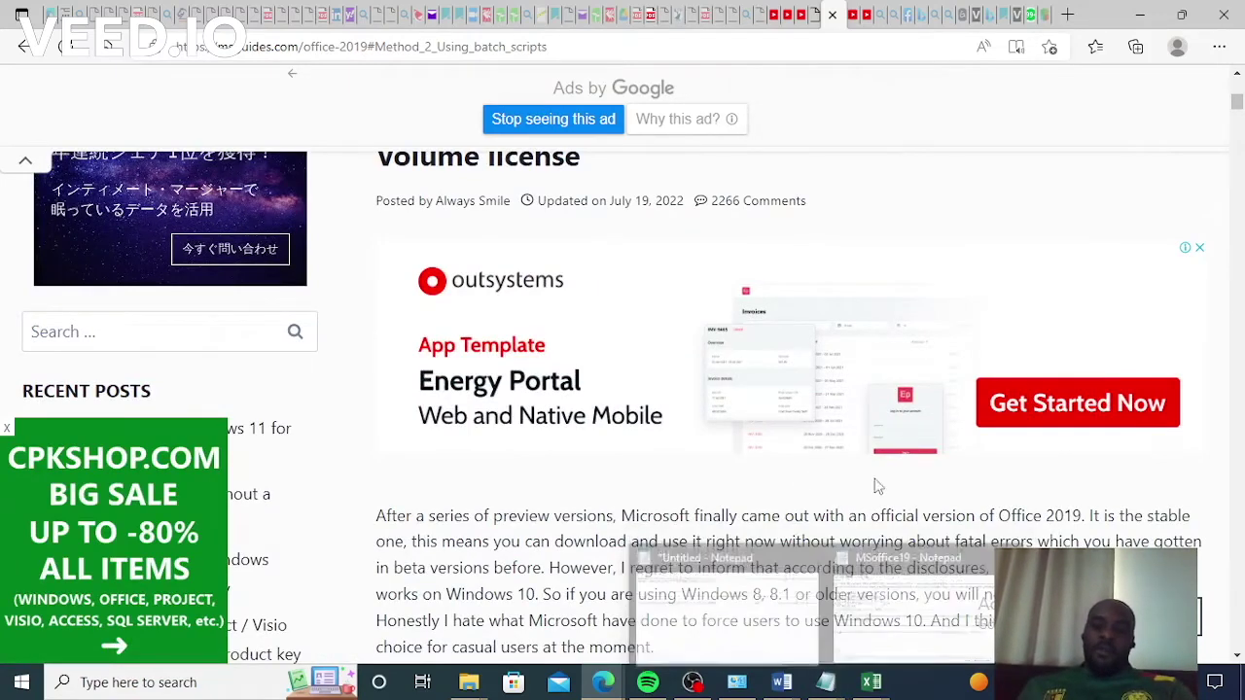
click(868, 622)
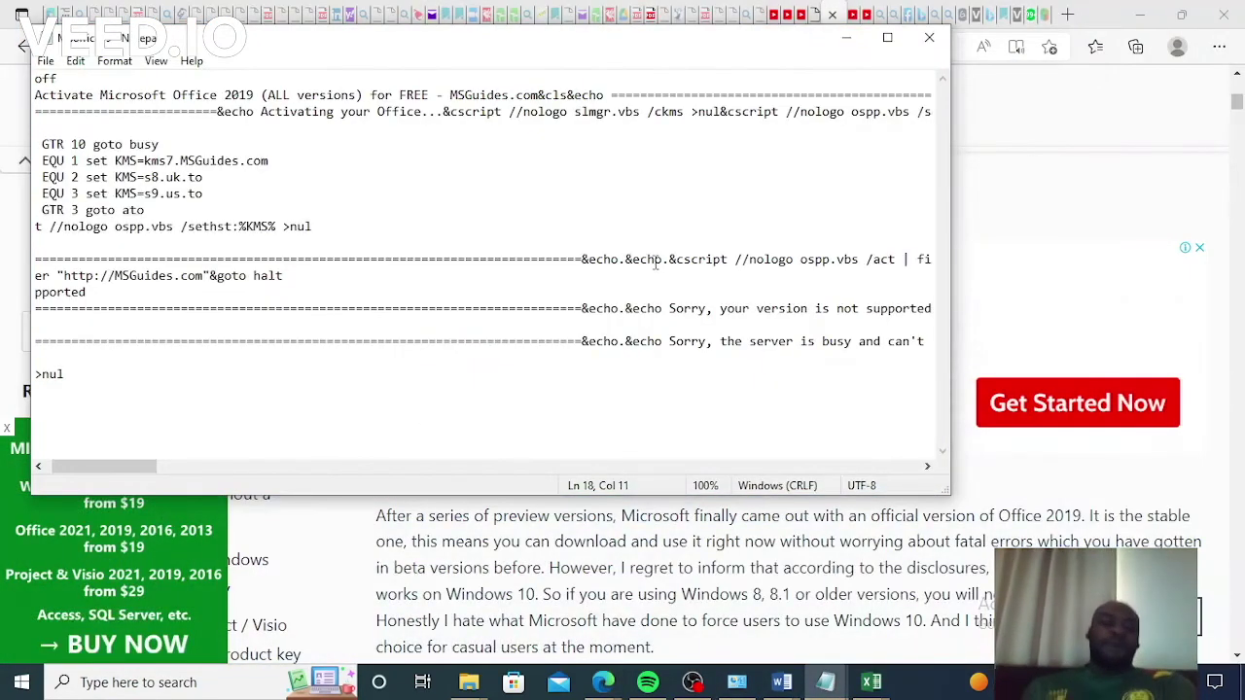
scroll(651, 282, left, 2)
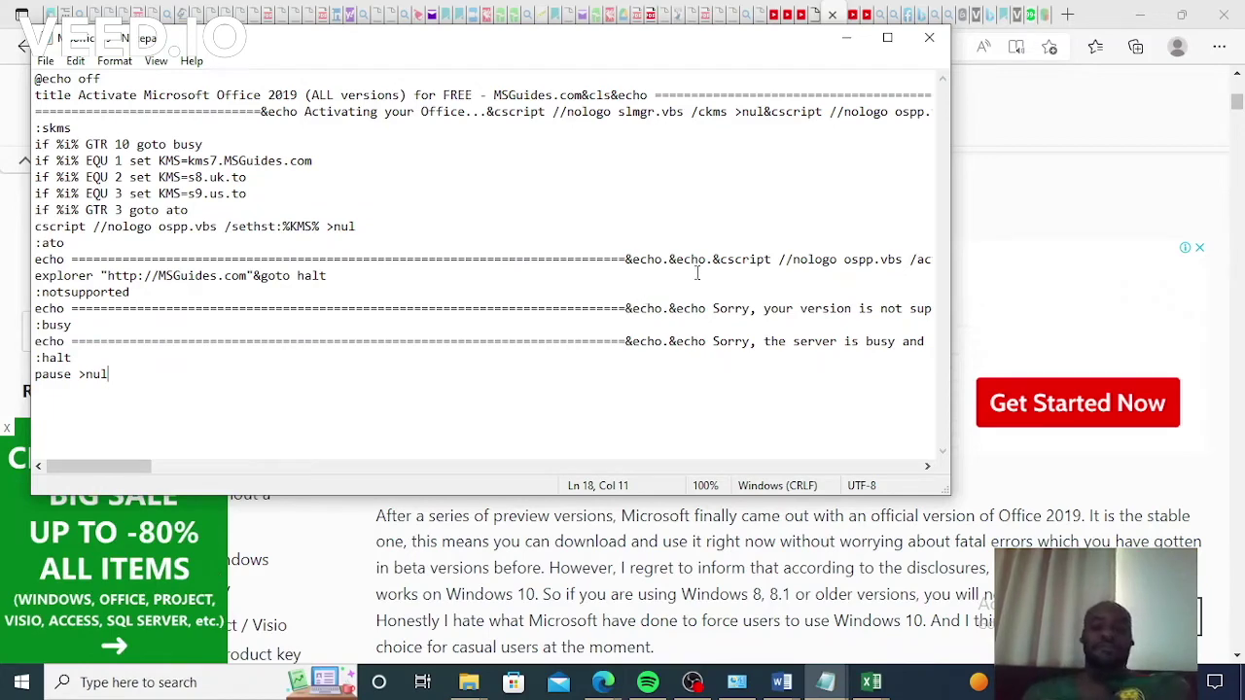
Minimize Notepad, Edge, both Word documents and both Excel windows
click(846, 37)
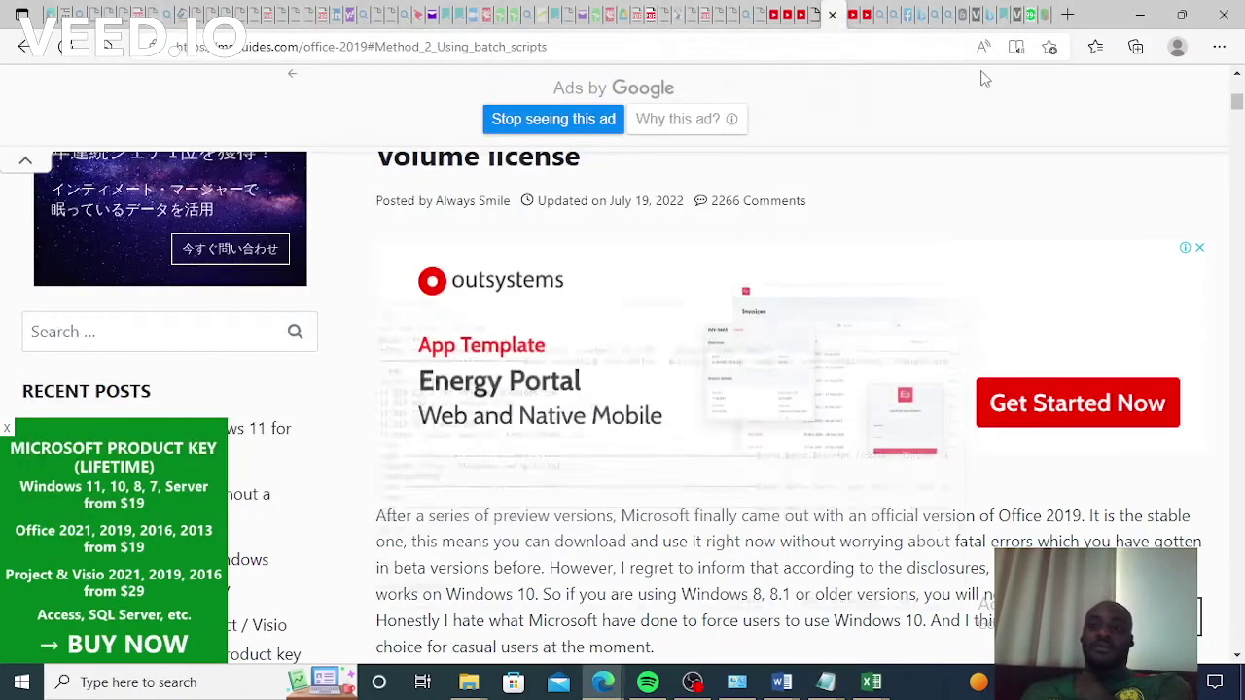
click(1143, 14)
click(1143, 15)
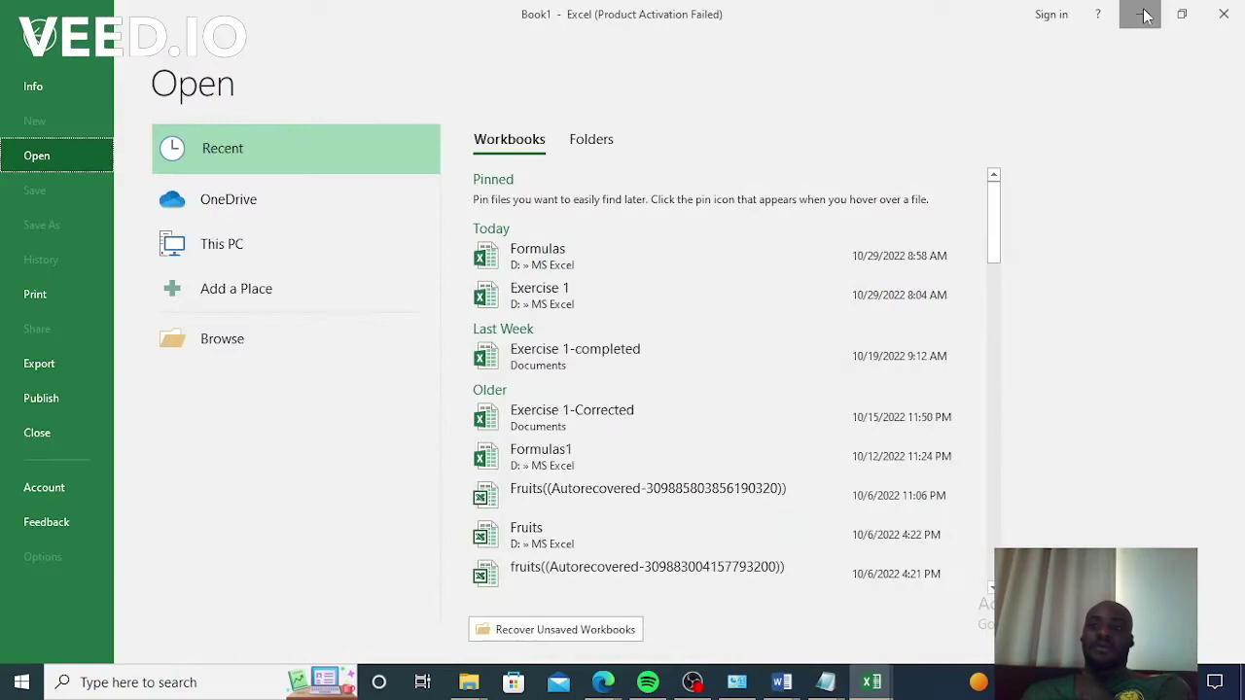
click(1142, 14)
click(1142, 15)
click(1143, 15)
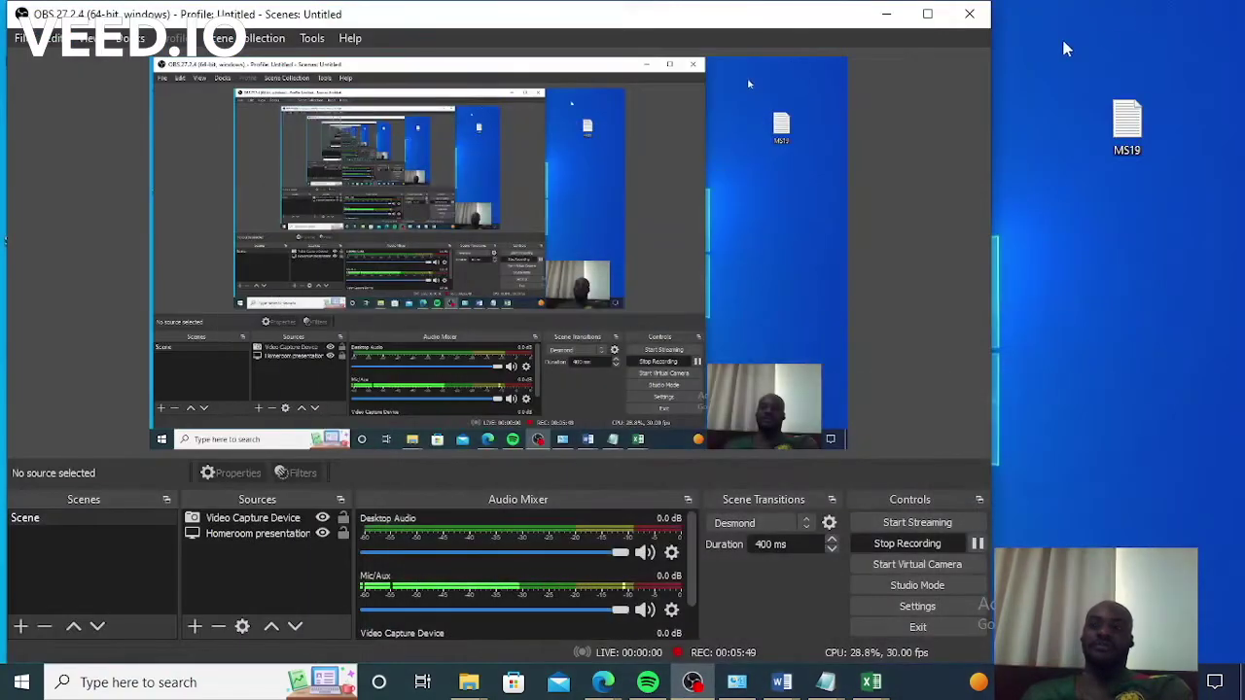
Create a new text document on the desktop named MSOFFIce
click(900, 13)
right_click(877, 159)
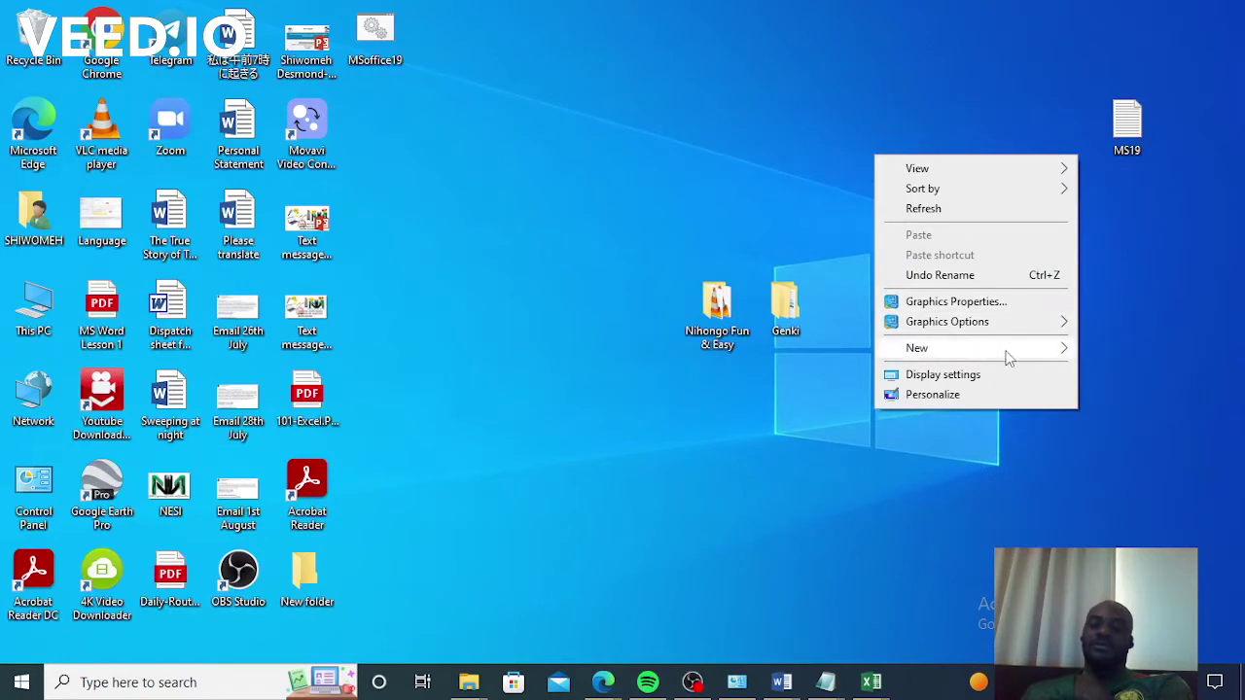
mouse_move(1008, 358)
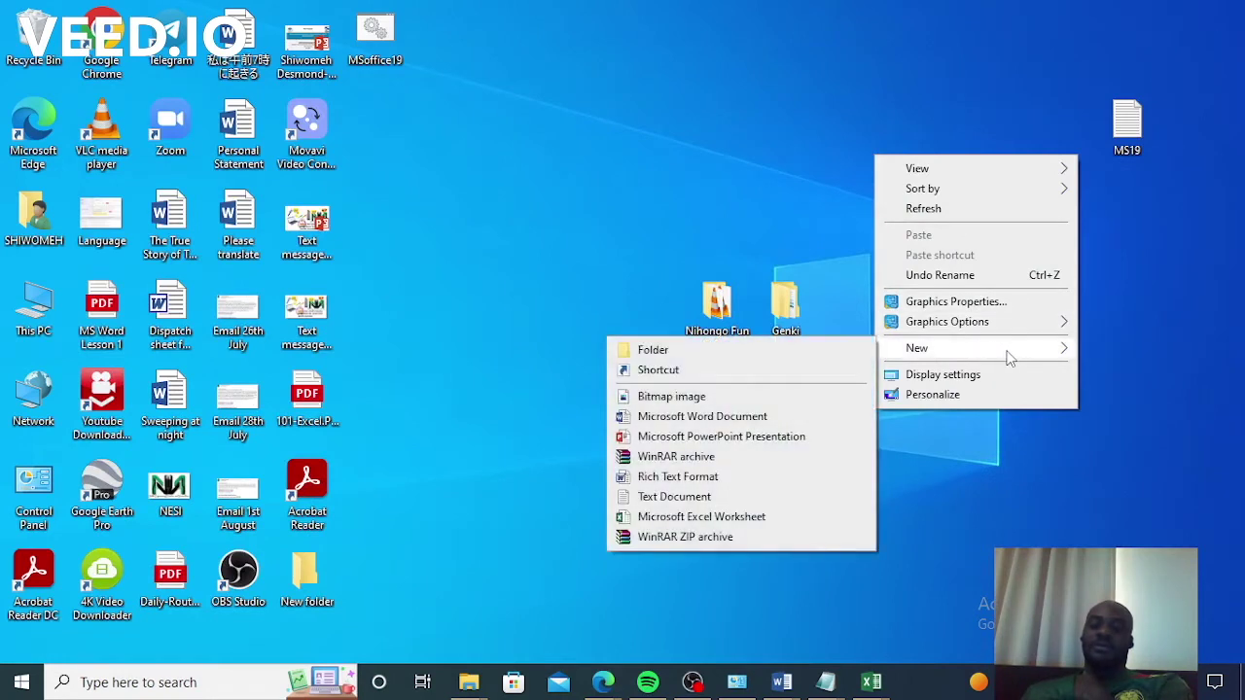
click(685, 497)
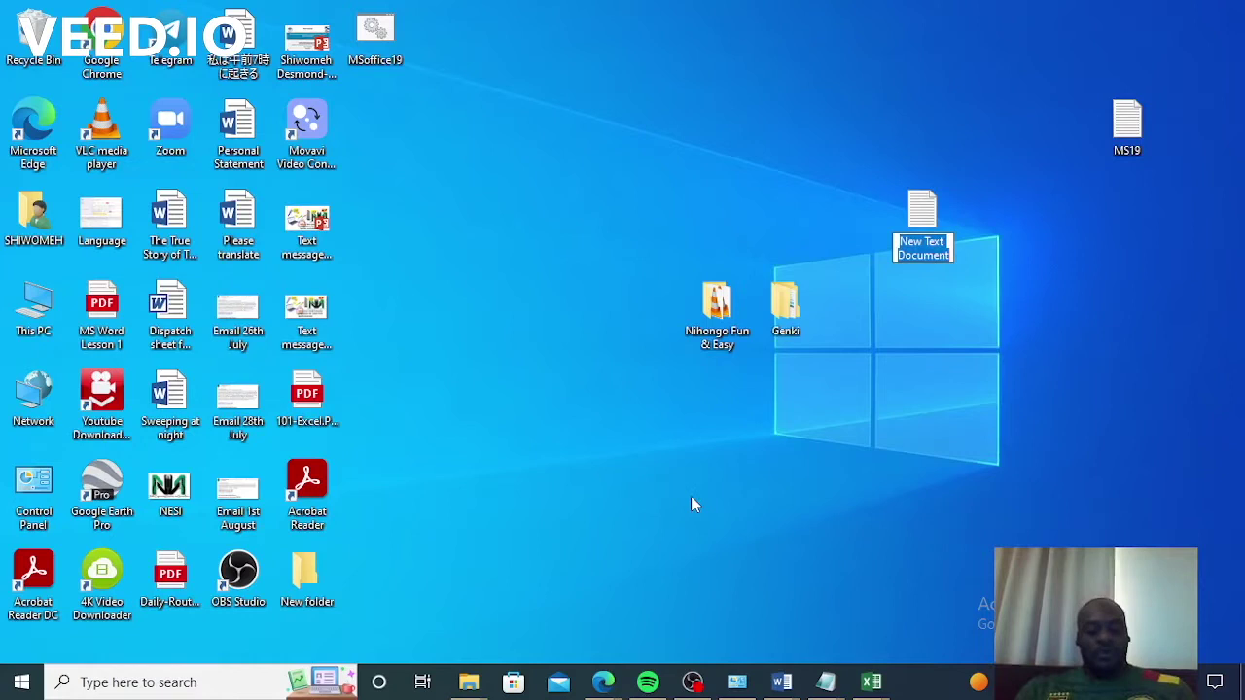
text(MS)
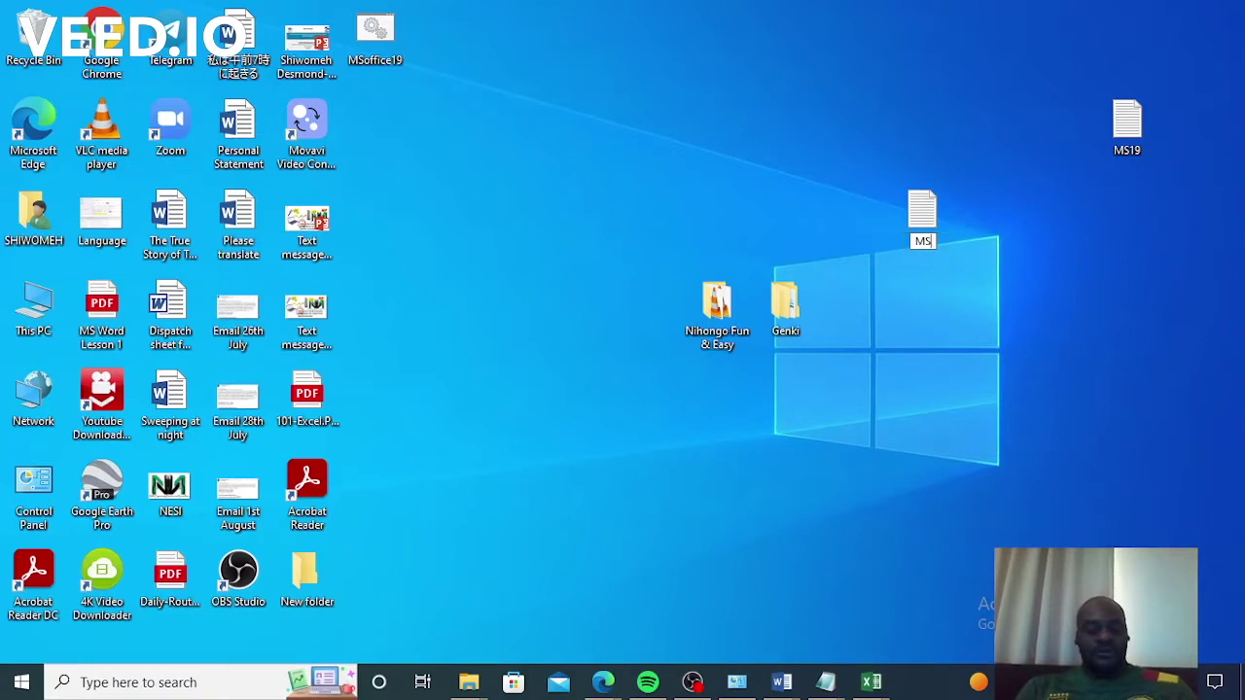
text(OFFIce)
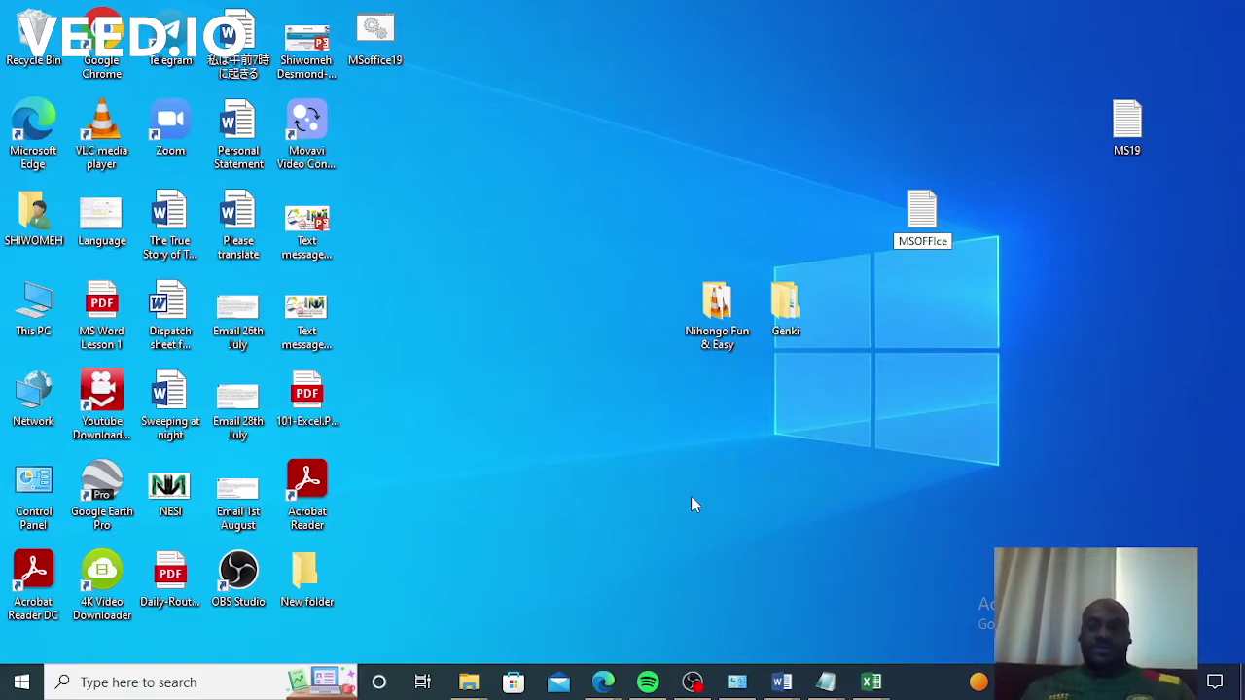
key(Return)
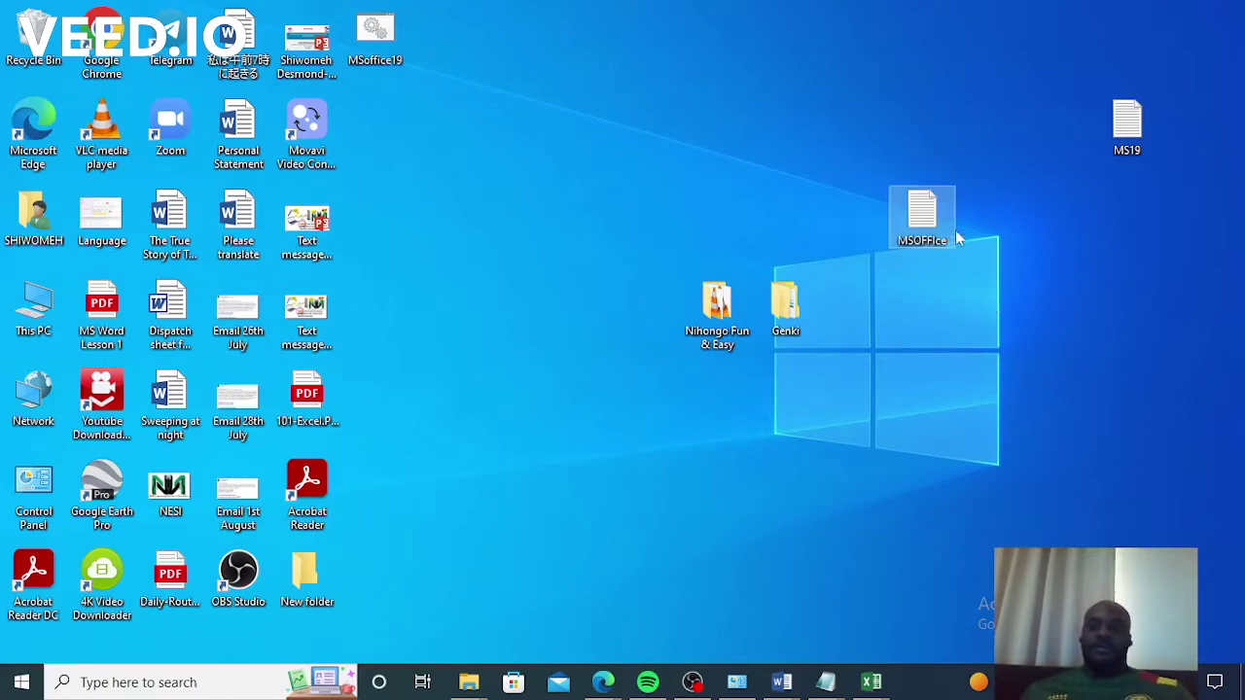
Paste the activation script into MSOFFIce and begin saving it with a .cmd extension
double_click(924, 216)
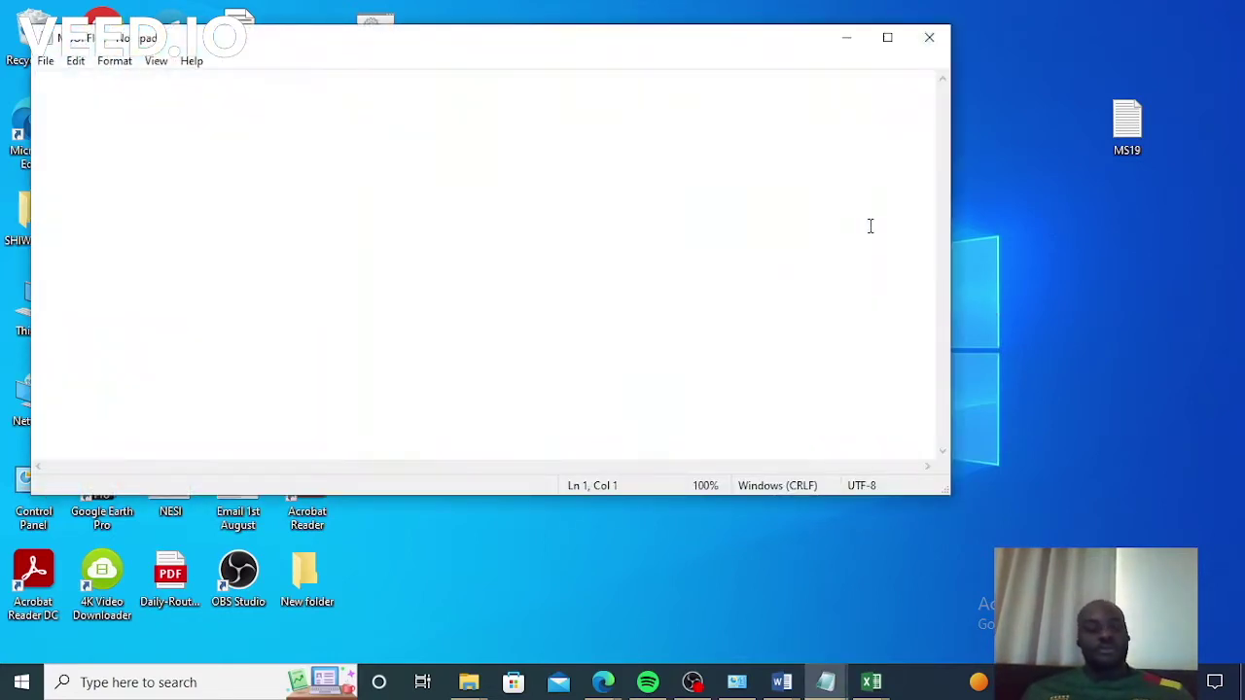
key(ctrl+v)
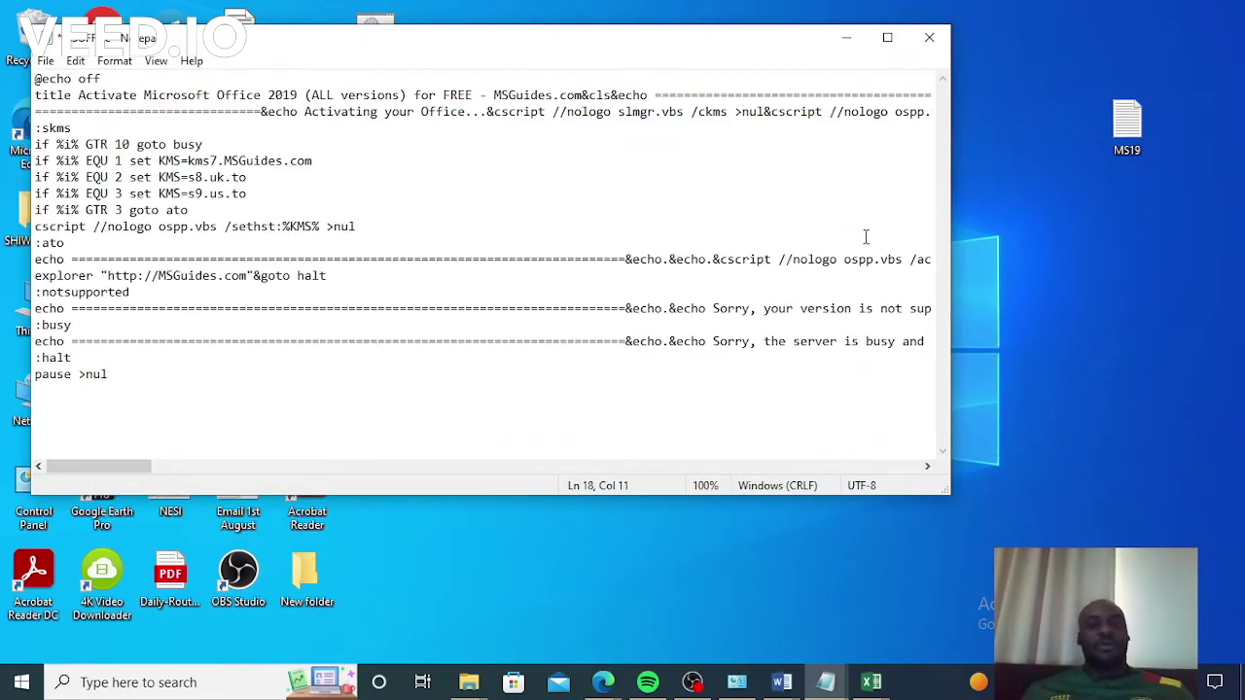
click(46, 62)
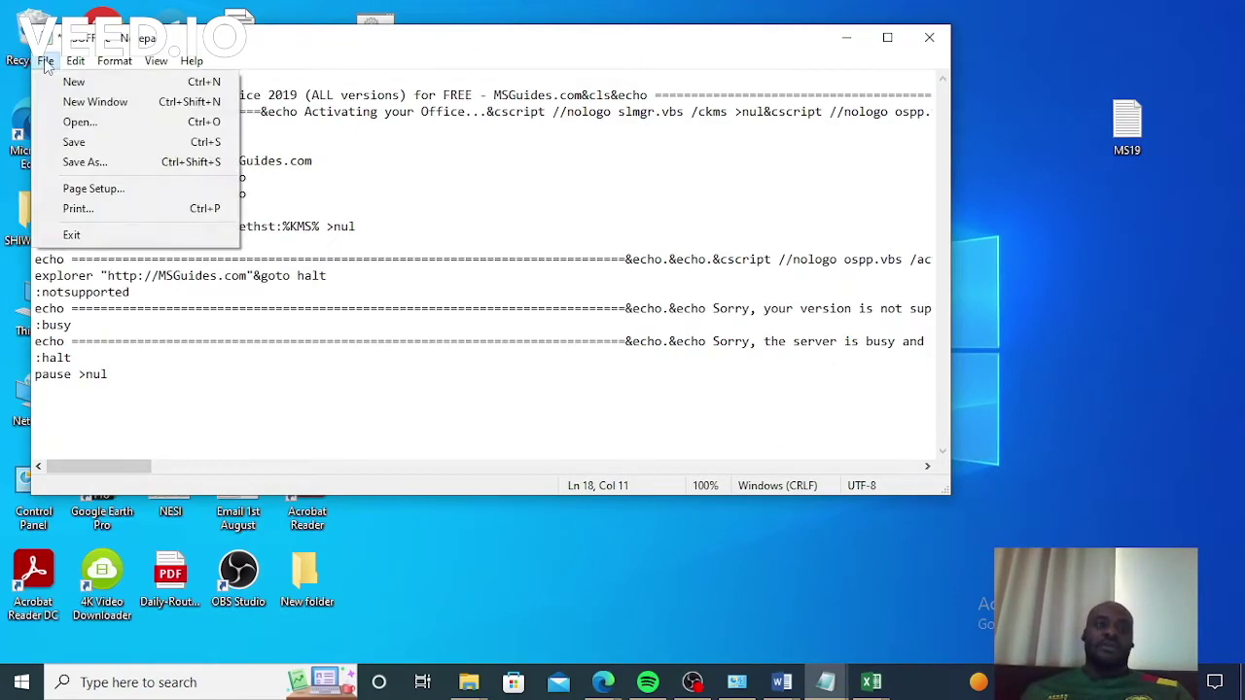
click(85, 163)
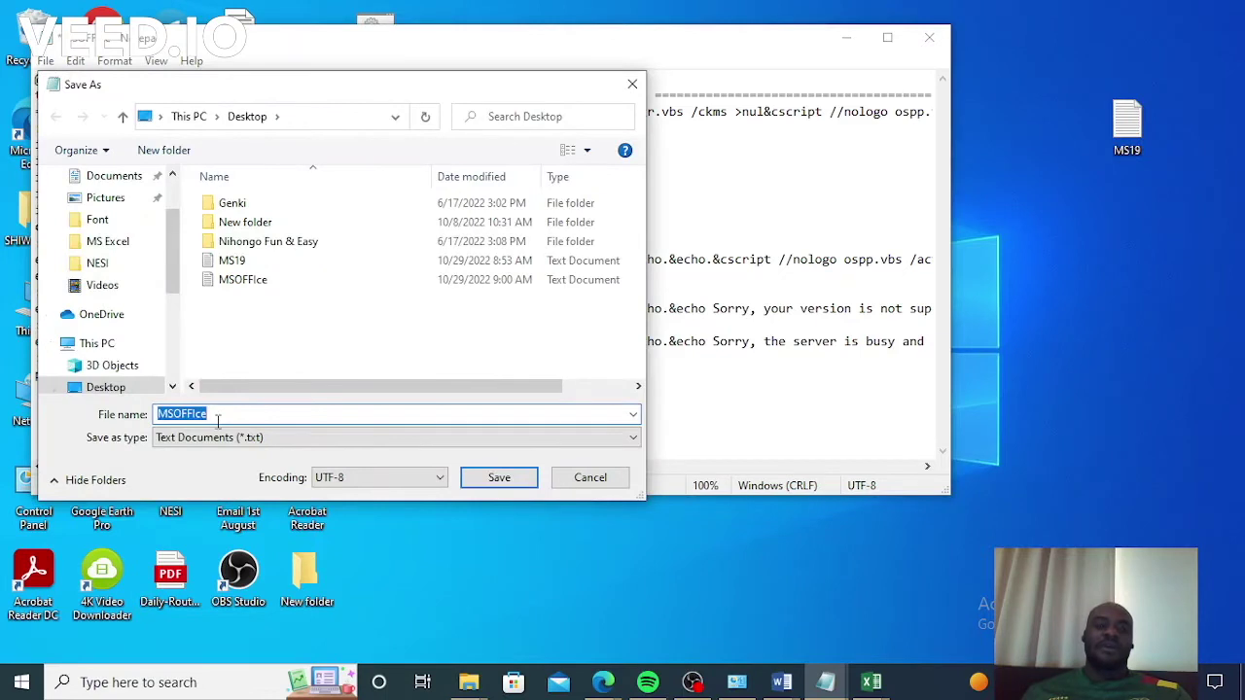
click(218, 418)
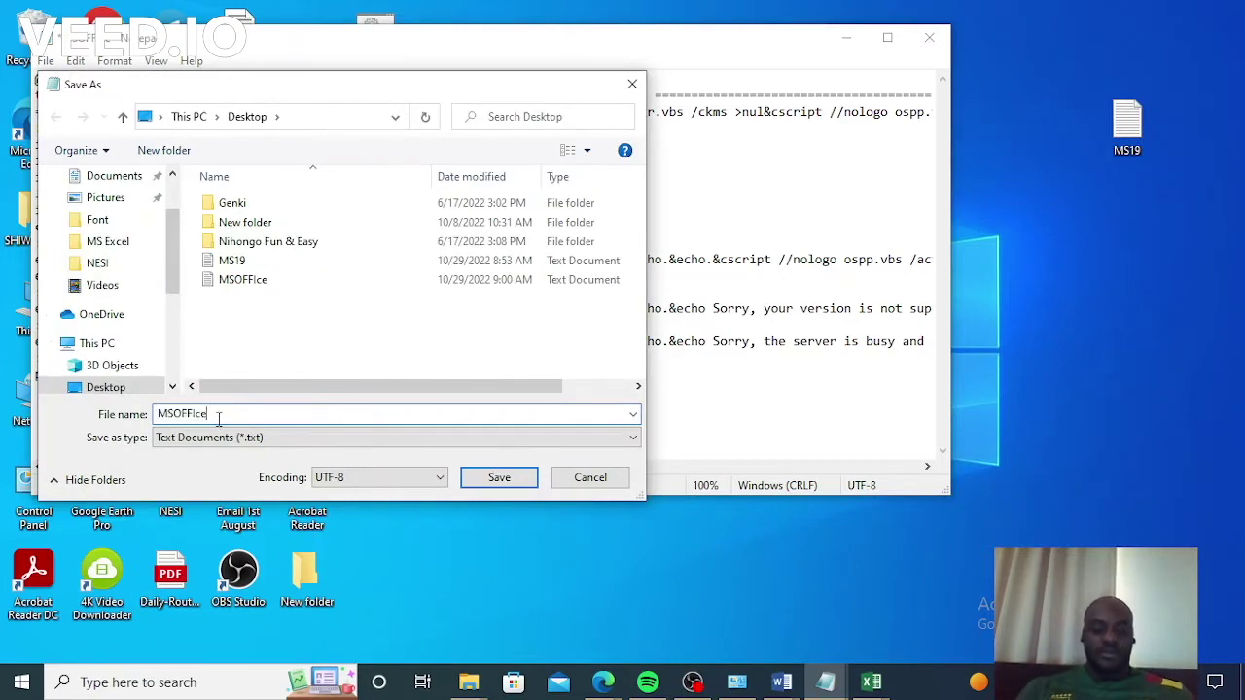
text(.)
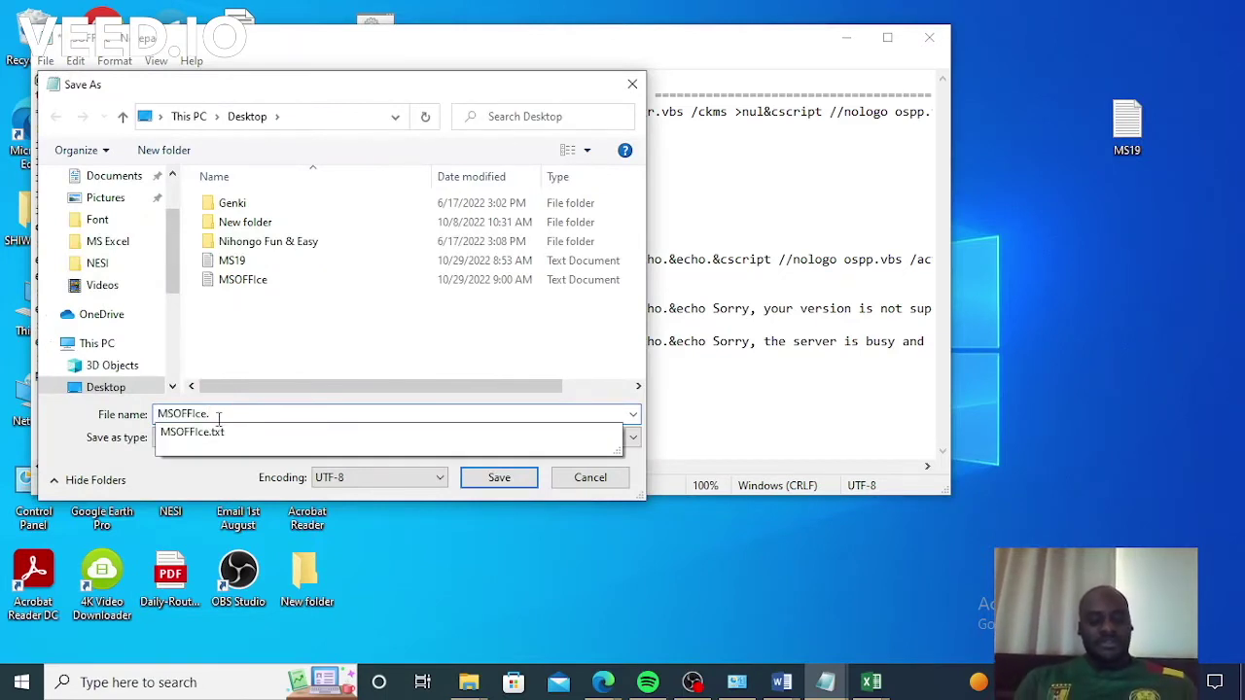
text(cmd)
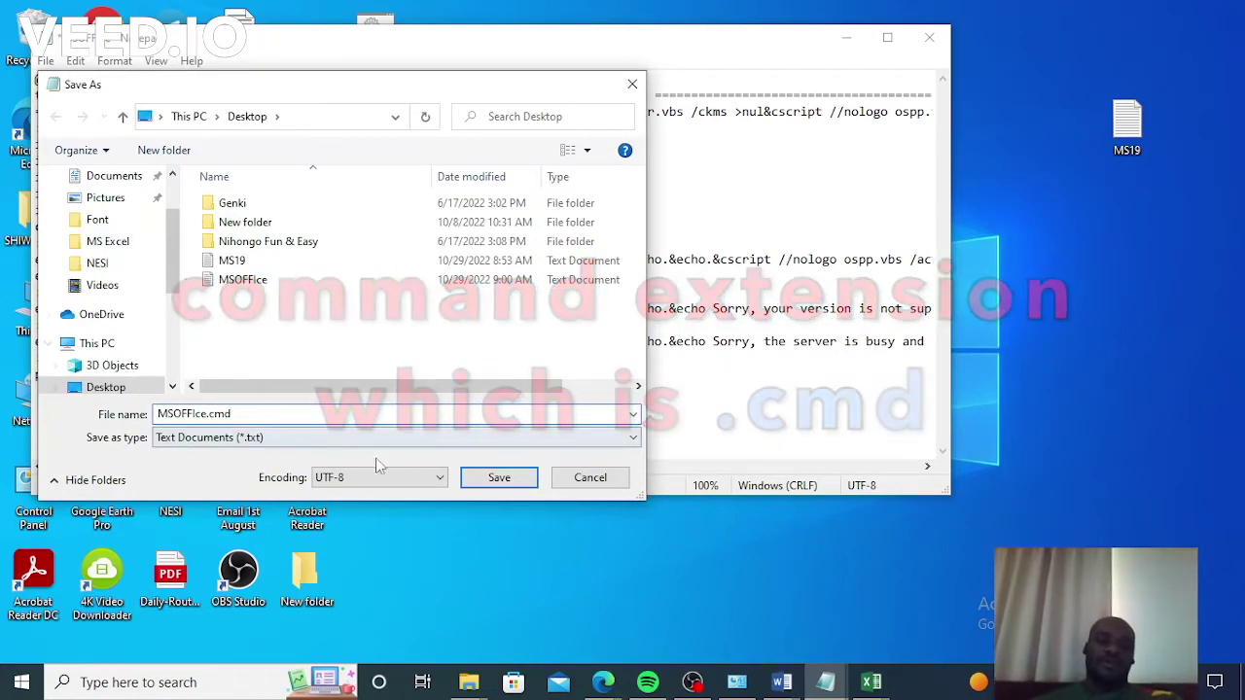
Cancel saving and closing, keeping the script open unsaved, and minimize Notepad
click(633, 86)
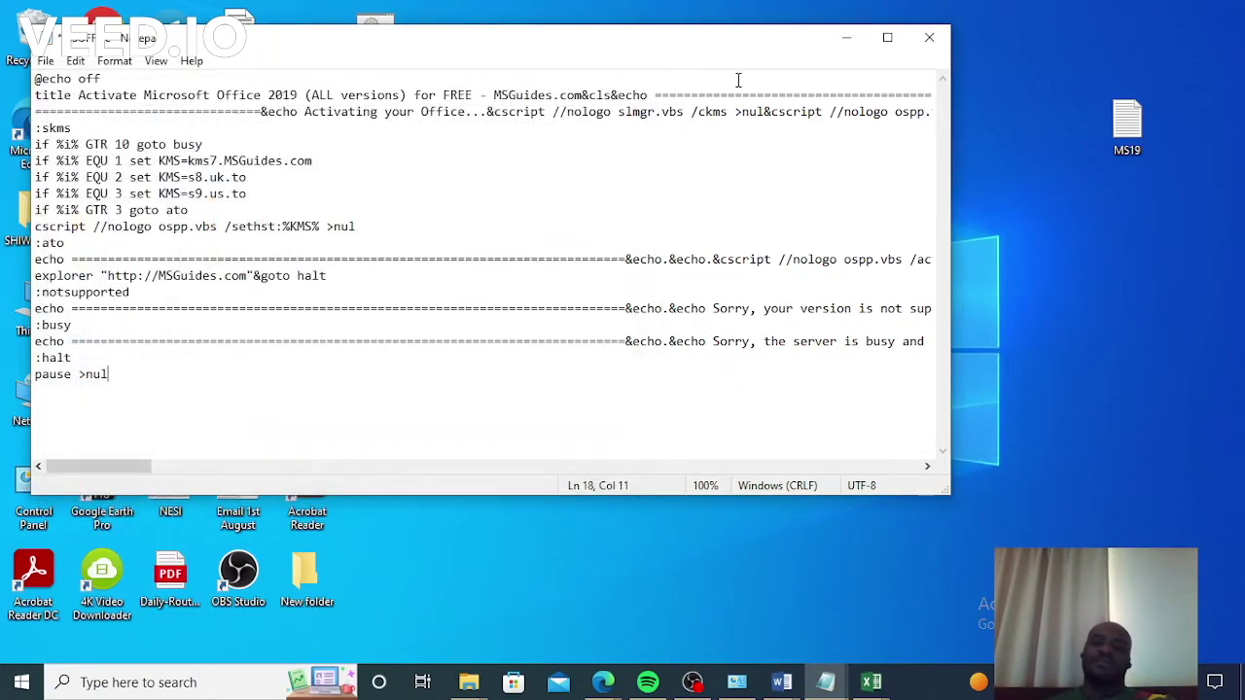
click(929, 37)
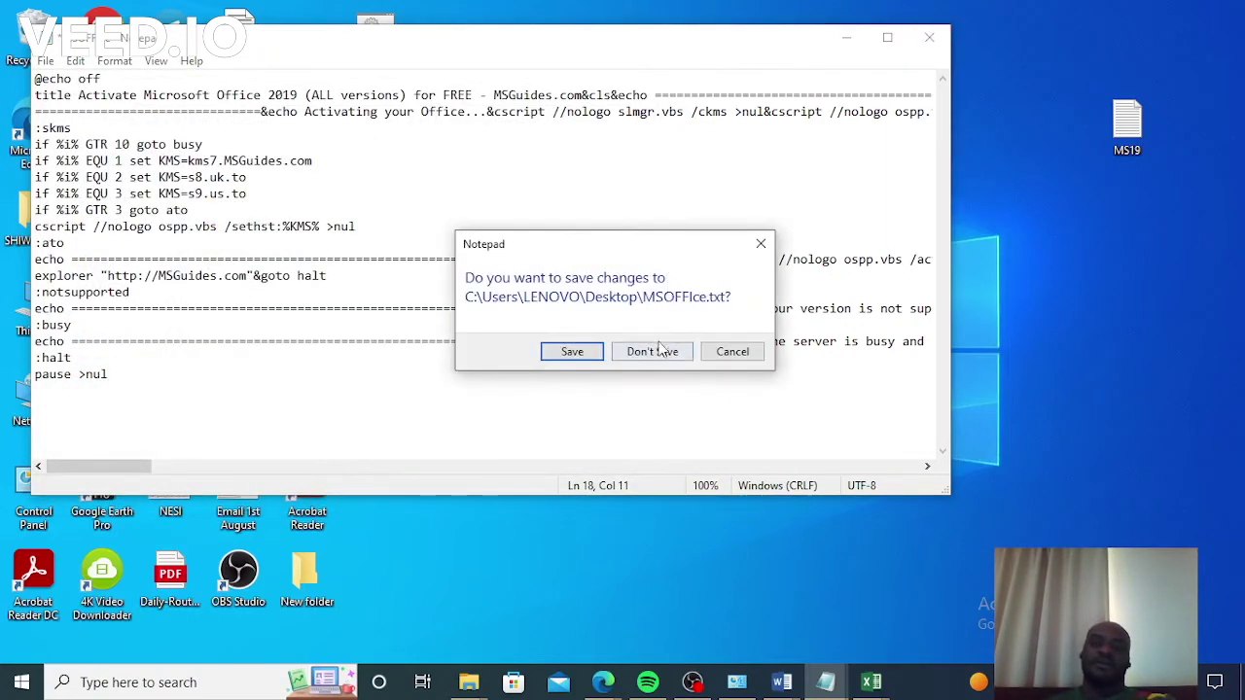
click(734, 352)
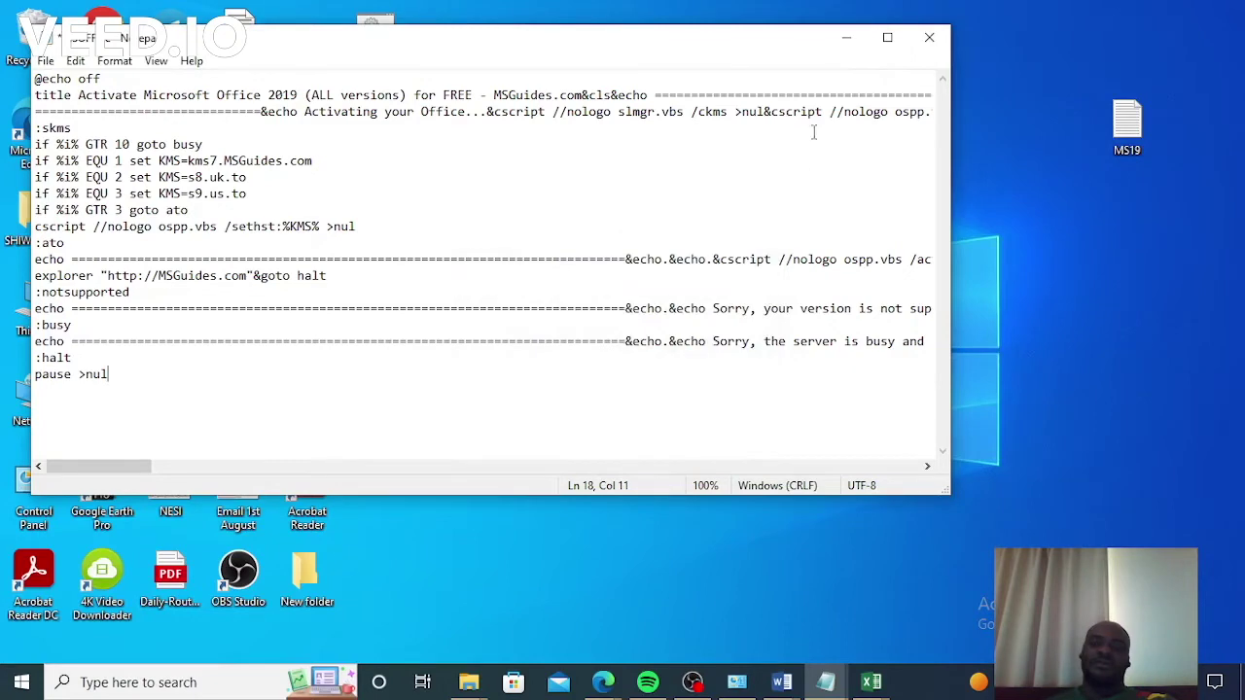
click(845, 47)
Move the MSOffice19 icon, run it as administrator, and approve the UAC prompt
drag(372, 37, 574, 49)
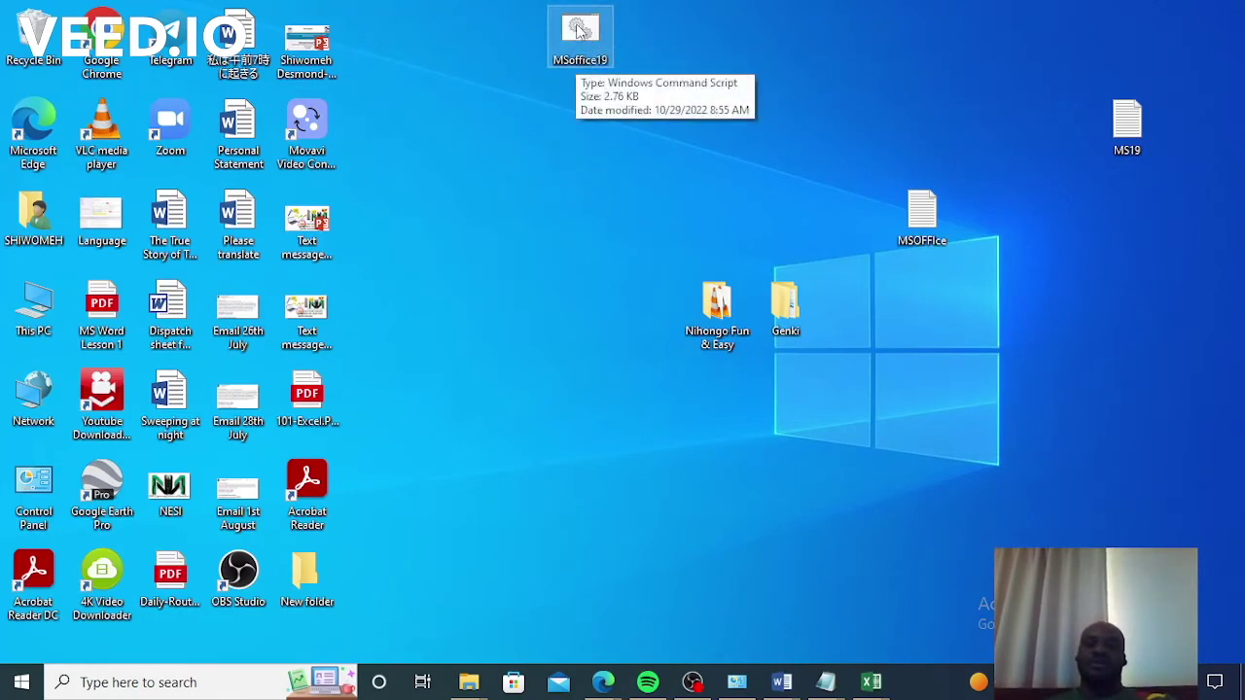
right_click(577, 31)
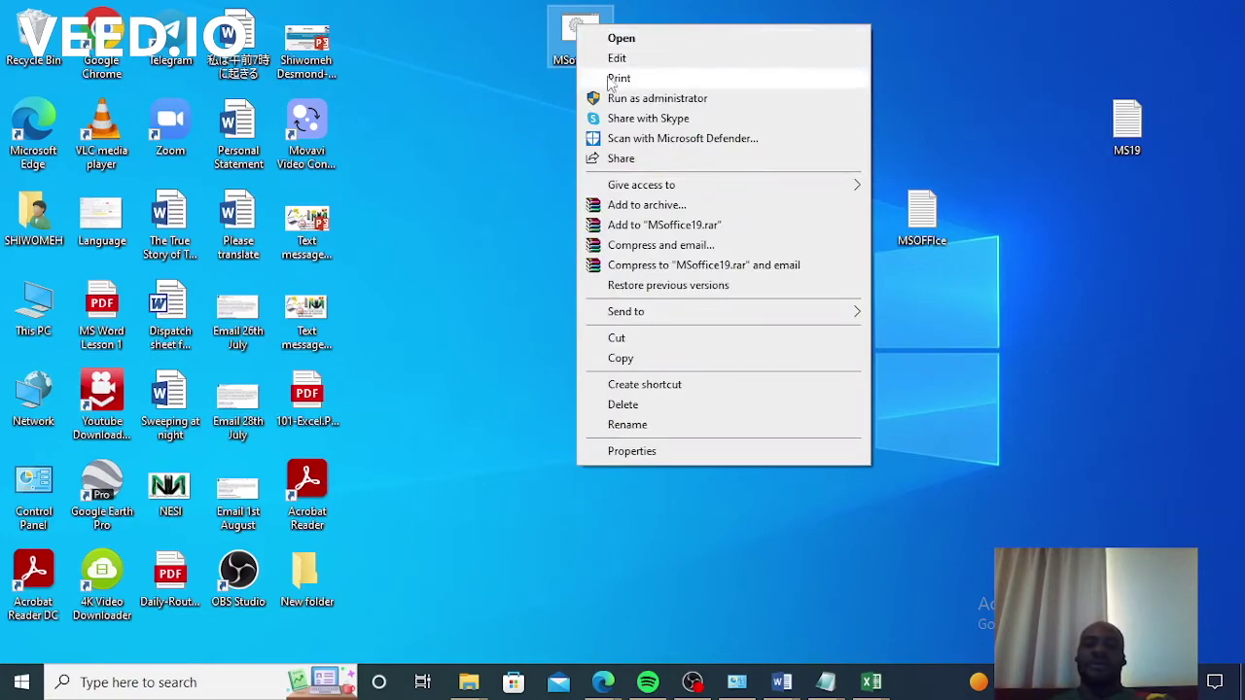
click(645, 100)
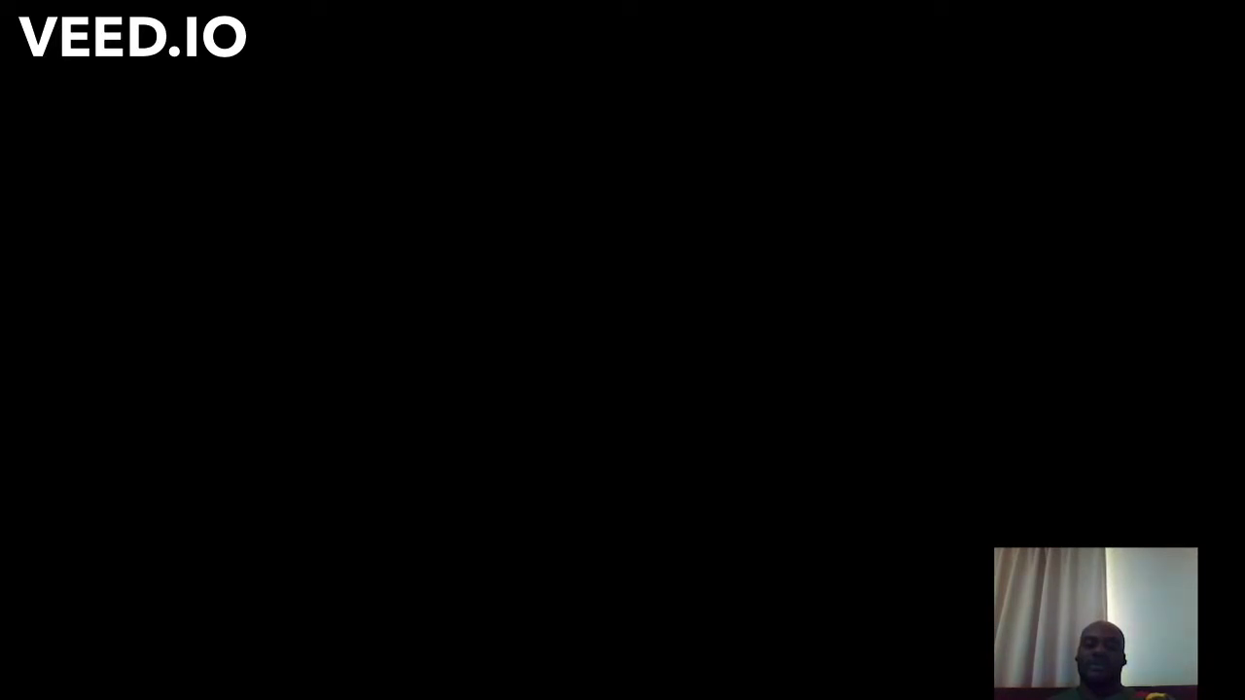
click(541, 461)
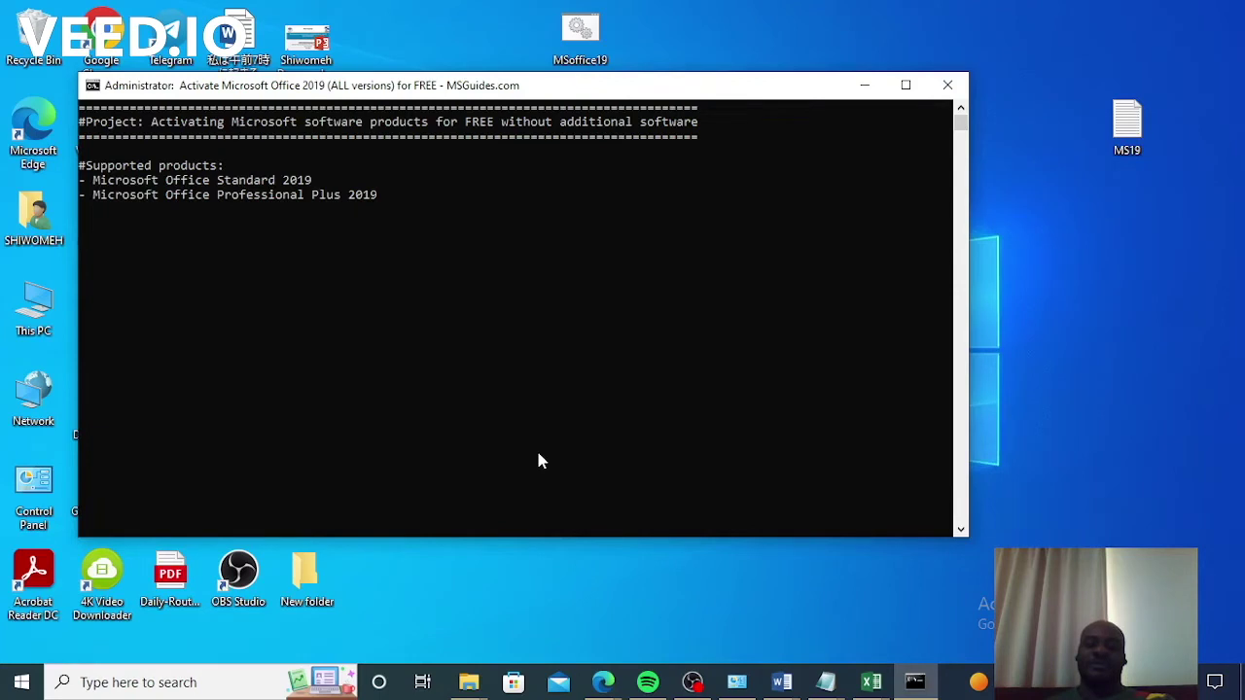
Let the console script run until it reports Product activation successful
middle_click(540, 456)
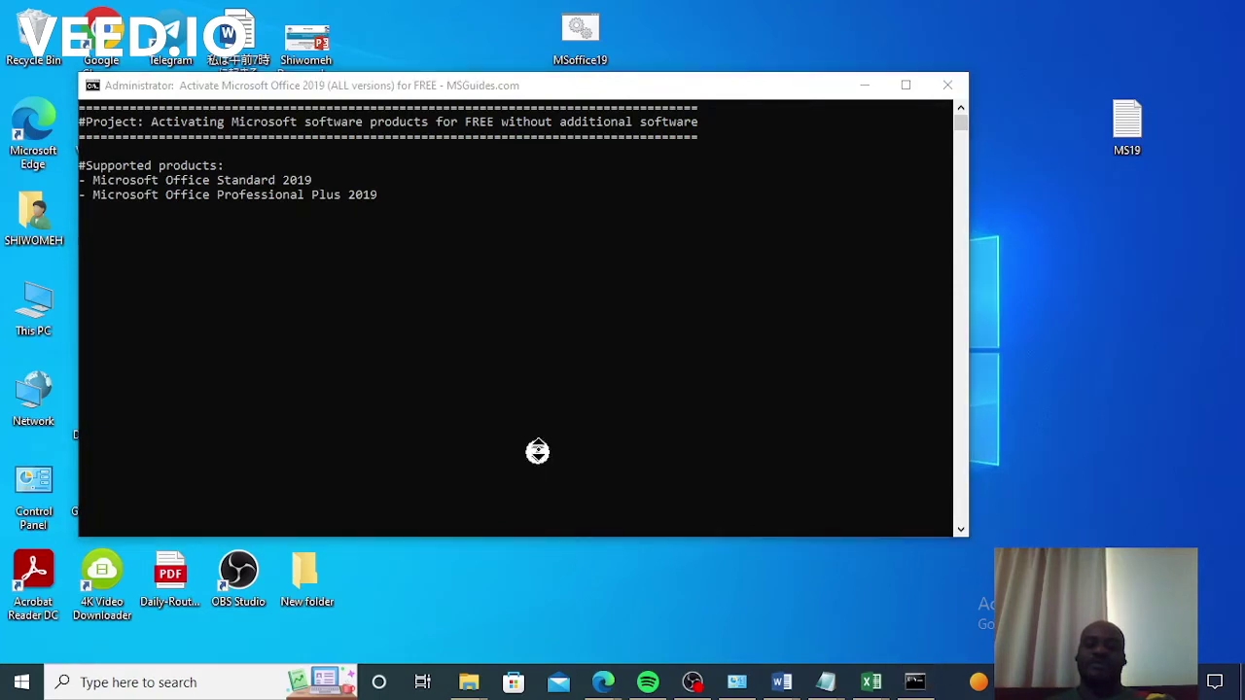
click(540, 457)
middle_click(540, 453)
click(538, 450)
click(613, 587)
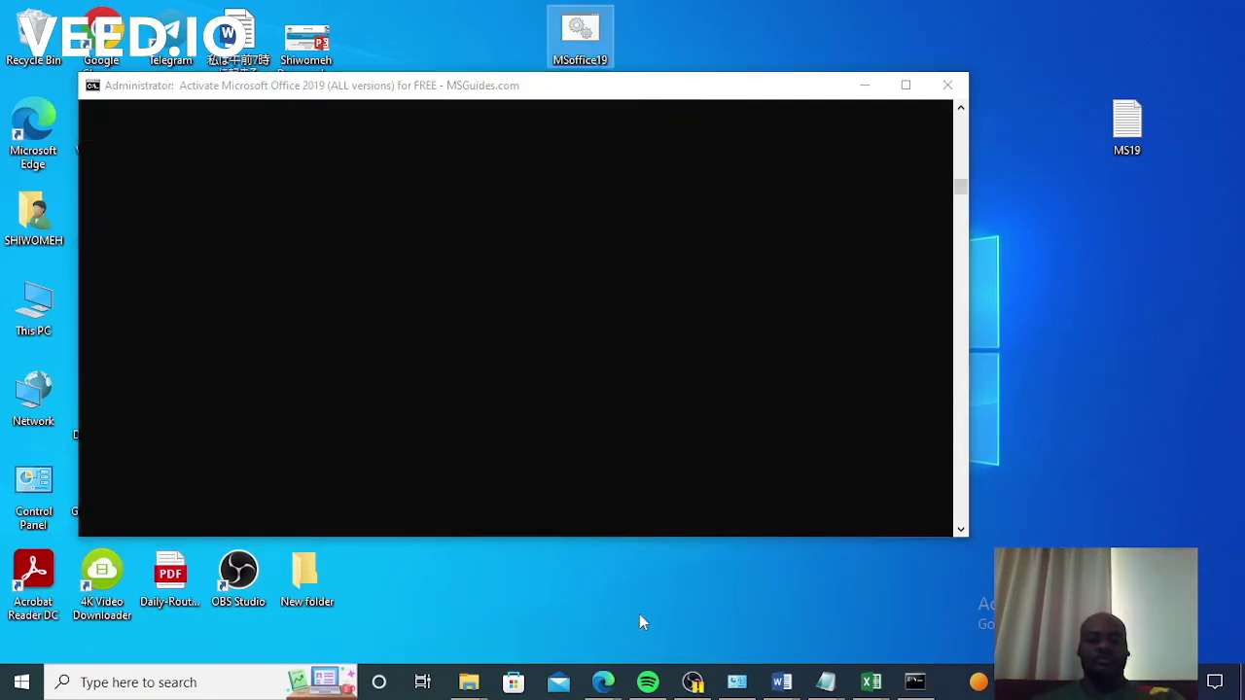
click(962, 186)
drag(962, 186, 962, 122)
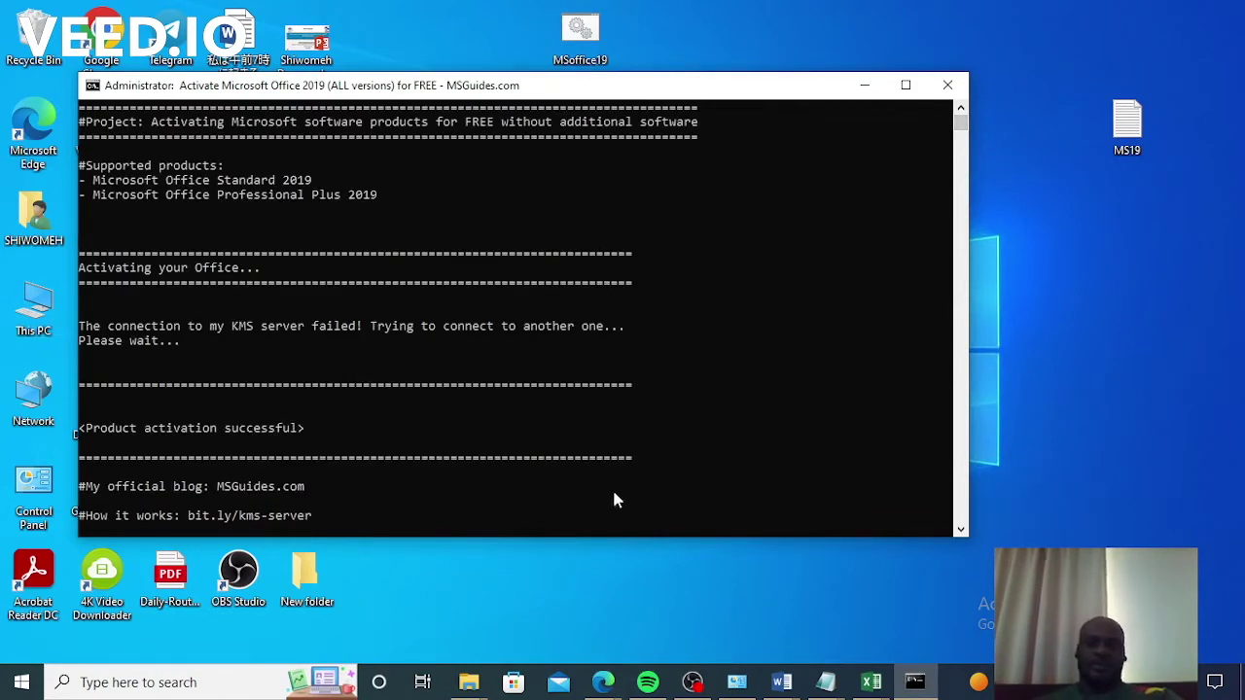
scroll(362, 421, down, 2)
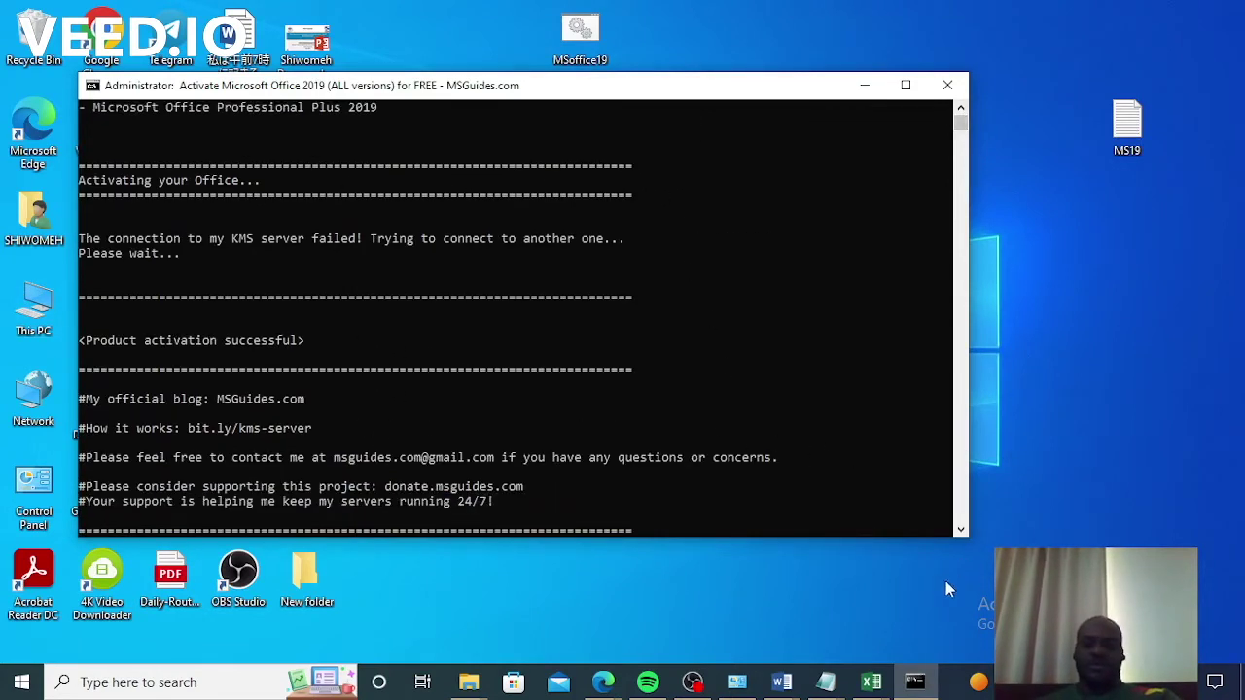
Bring Excel's Formulas workbook back to the front and select cell H34
mouse_move(873, 689)
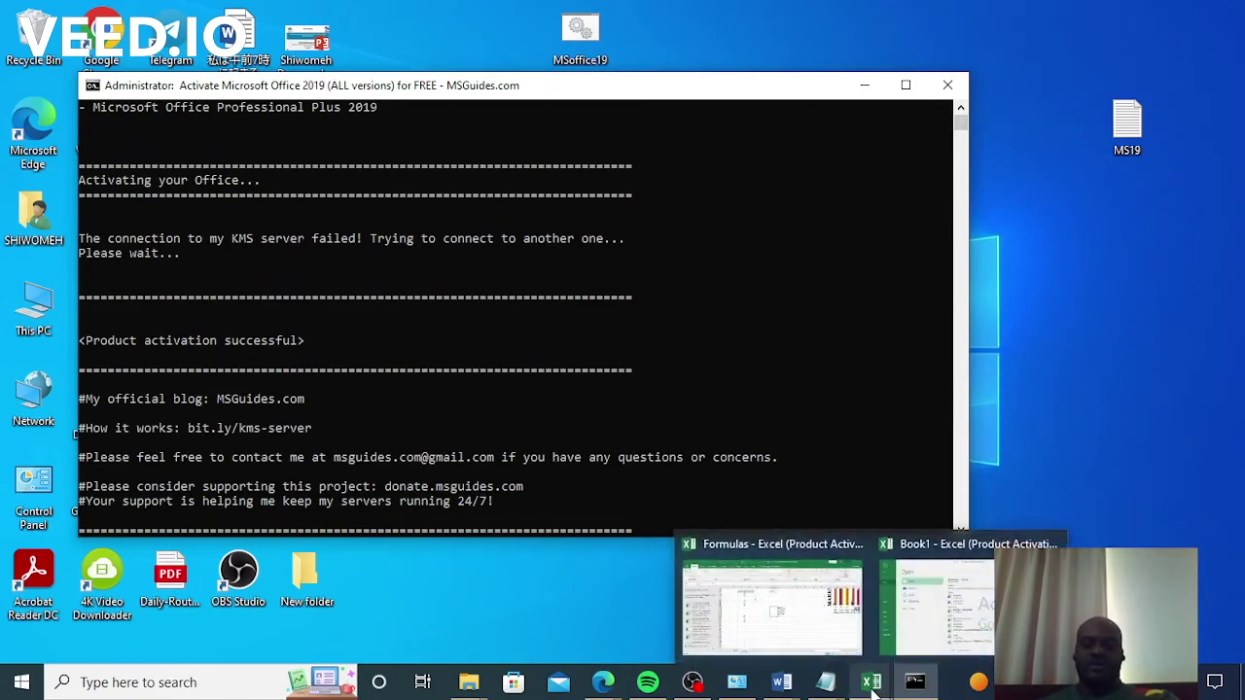
click(833, 630)
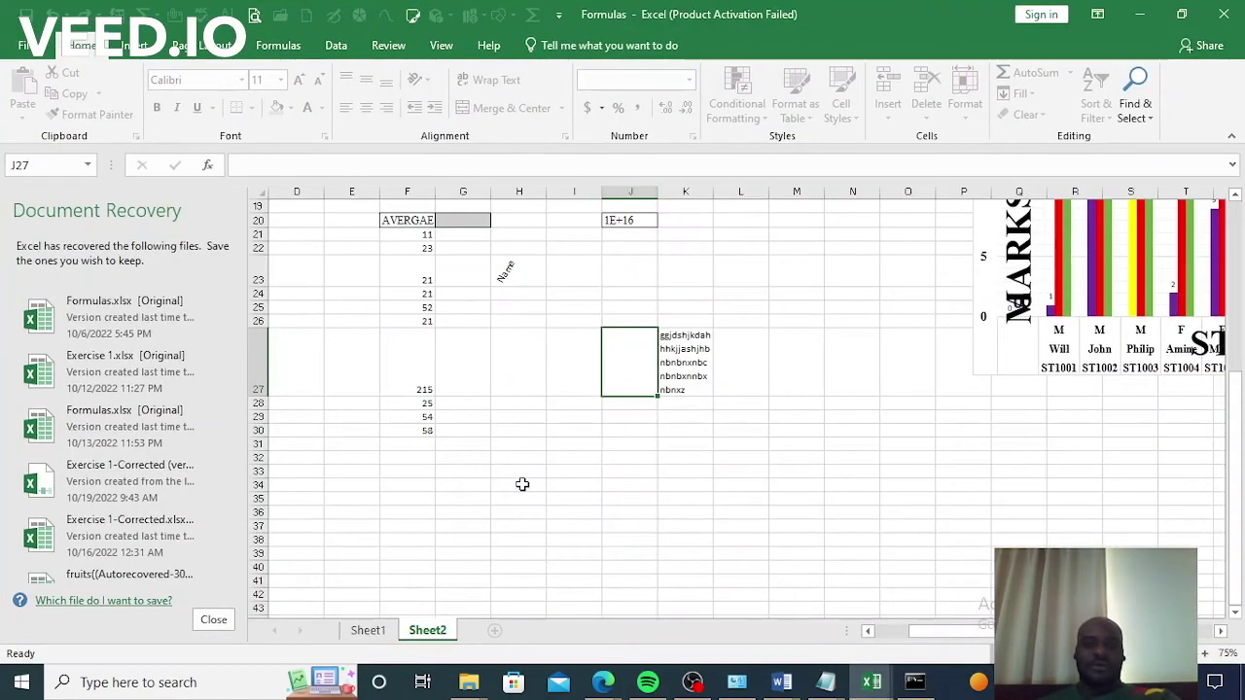
click(523, 484)
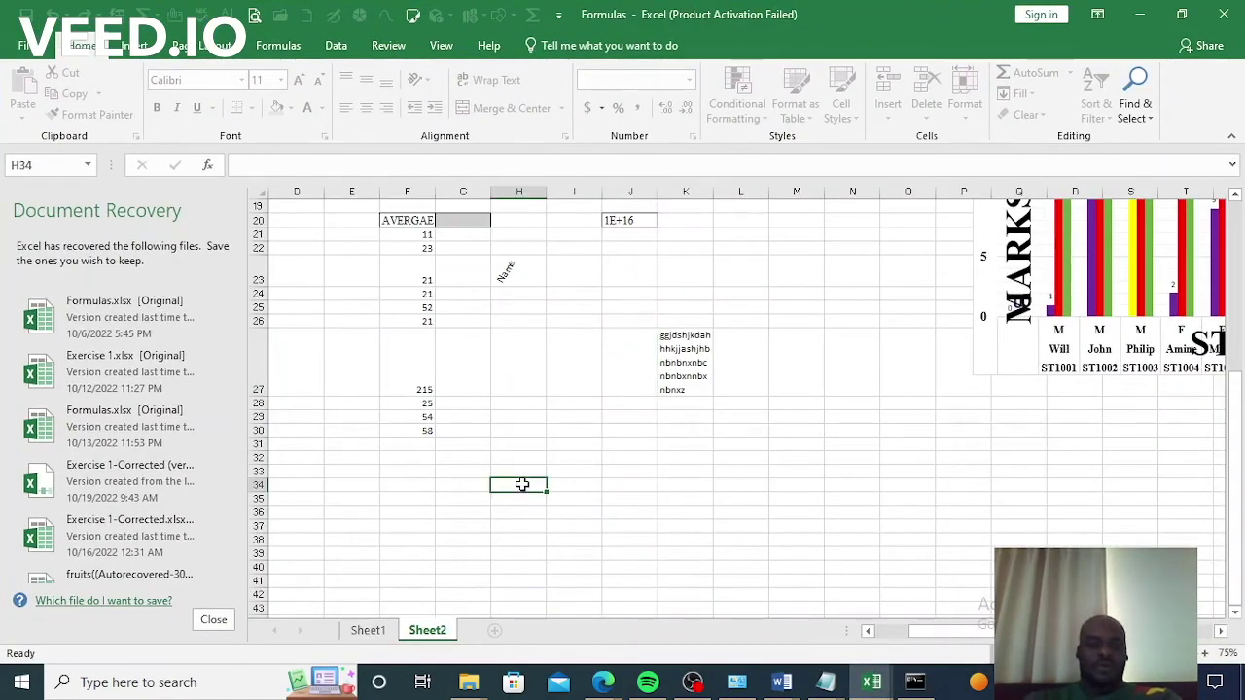